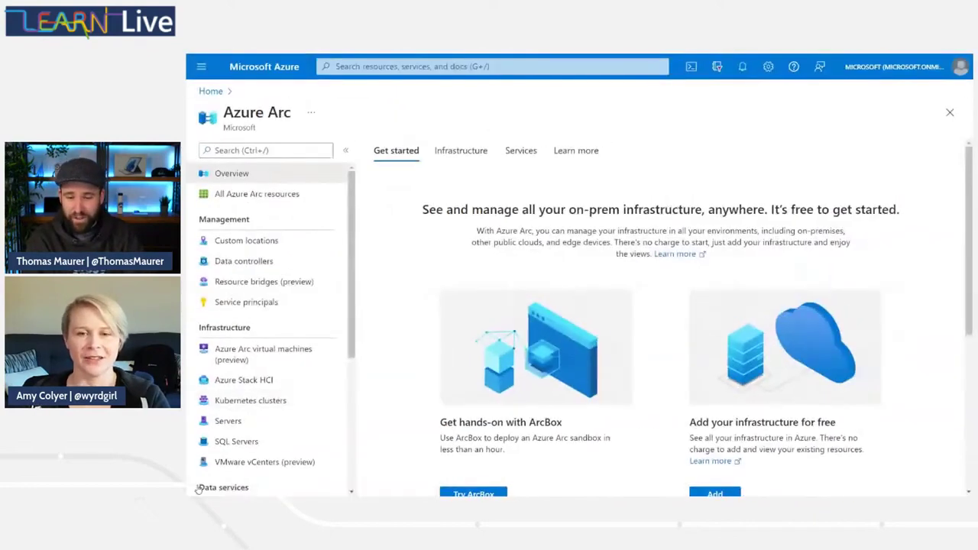
Open the list of Azure Arc servers and start adding servers.
{"action": "scroll", "coordinate": [332, 349], "scroll_direction": "down", "scroll_amount": 3}
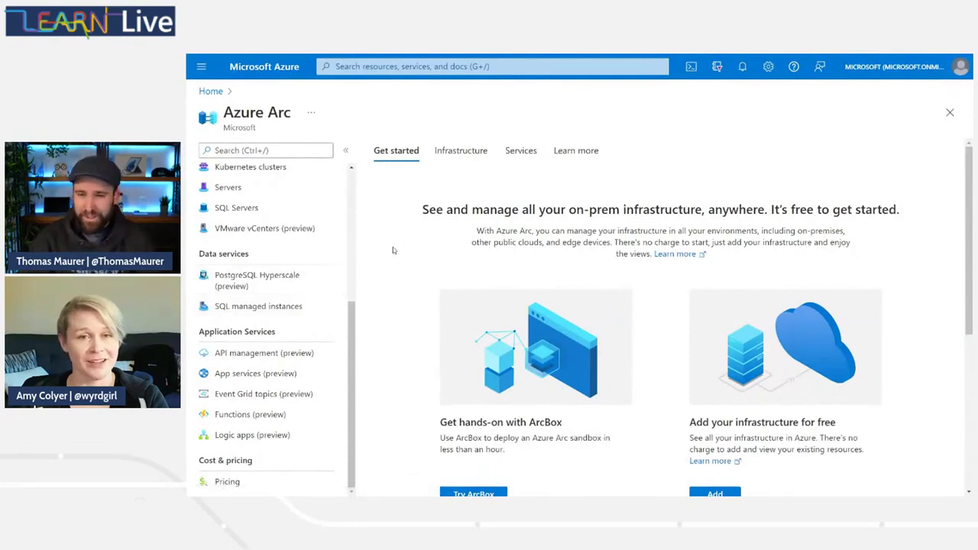
{"action": "scroll", "coordinate": [317, 243], "scroll_direction": "up", "scroll_amount": 4}
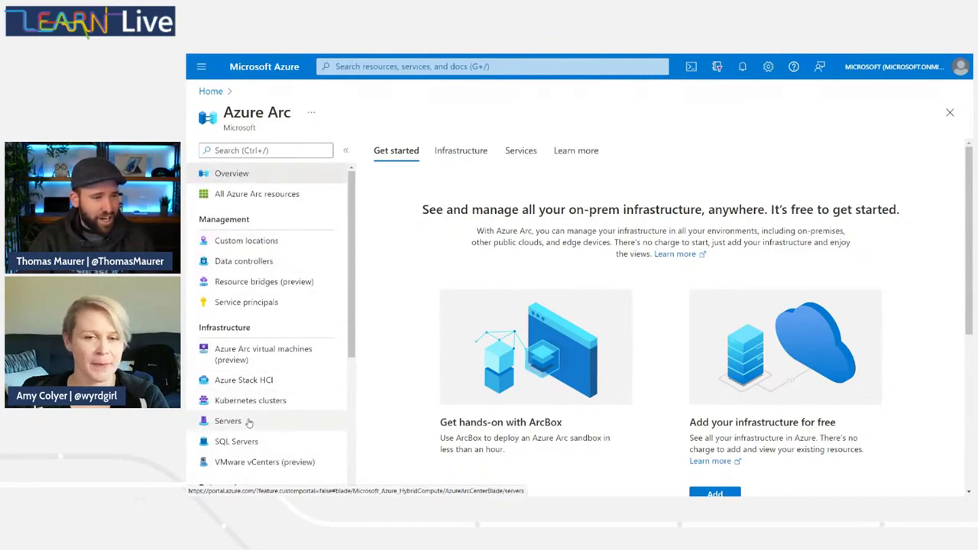
{"action": "left_click", "coordinate": [227, 421]}
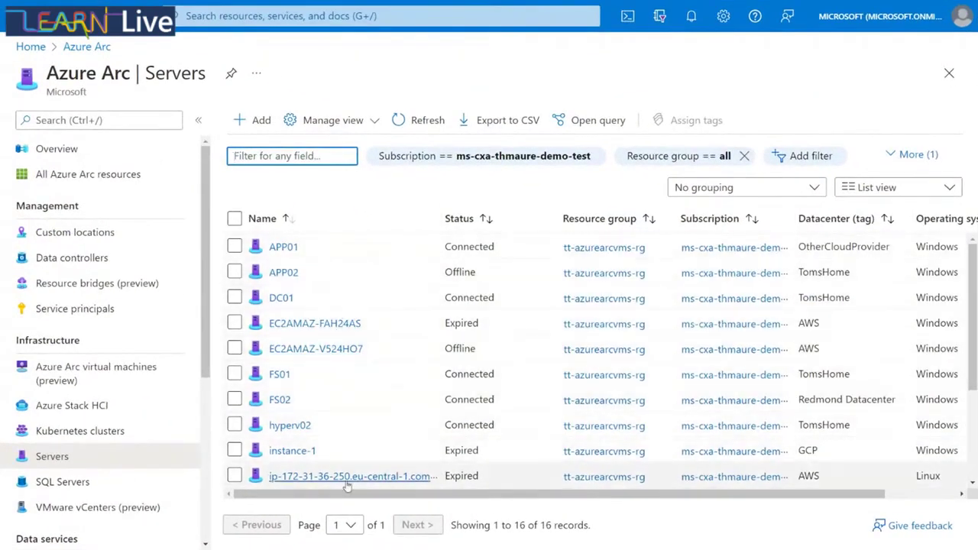
{"action": "left_click", "coordinate": [261, 121]}
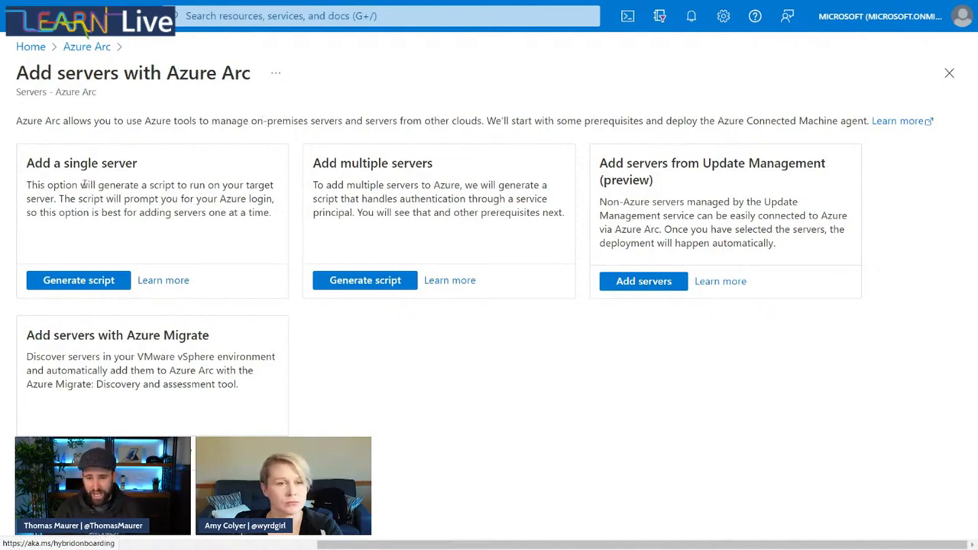
Examine the descriptions of the single-server, multiple-server and Azure Migrate onboarding options.
{"action": "left_click_drag", "start_coordinate": [81, 185], "coordinate": [57, 199]}
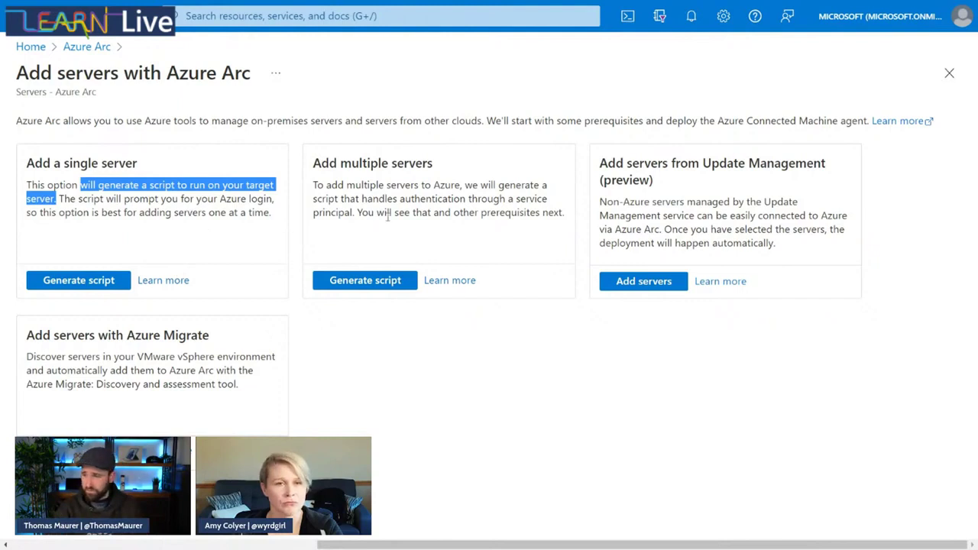
{"action": "left_click_drag", "start_coordinate": [313, 185], "coordinate": [546, 229]}
{"action": "left_click", "coordinate": [505, 217]}
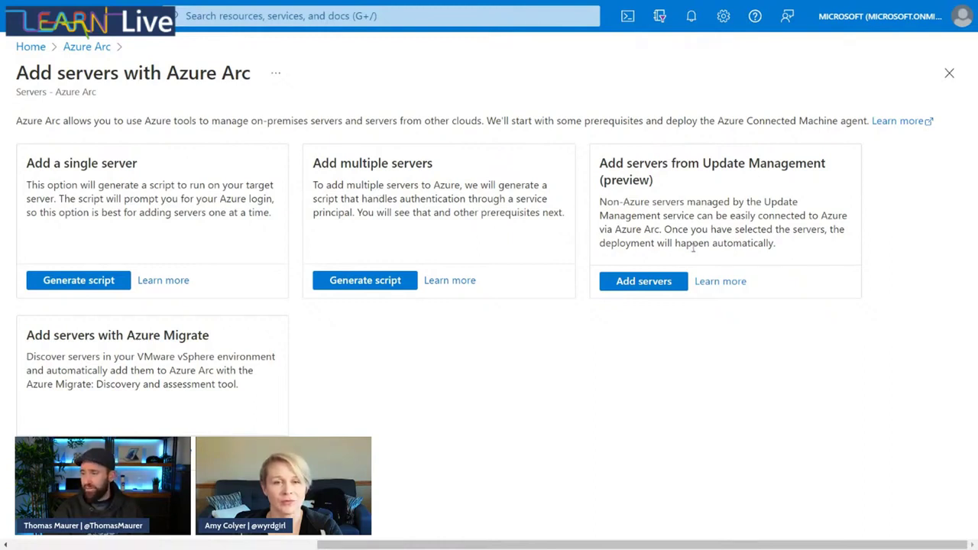
{"action": "left_click_drag", "start_coordinate": [208, 335], "coordinate": [126, 336]}
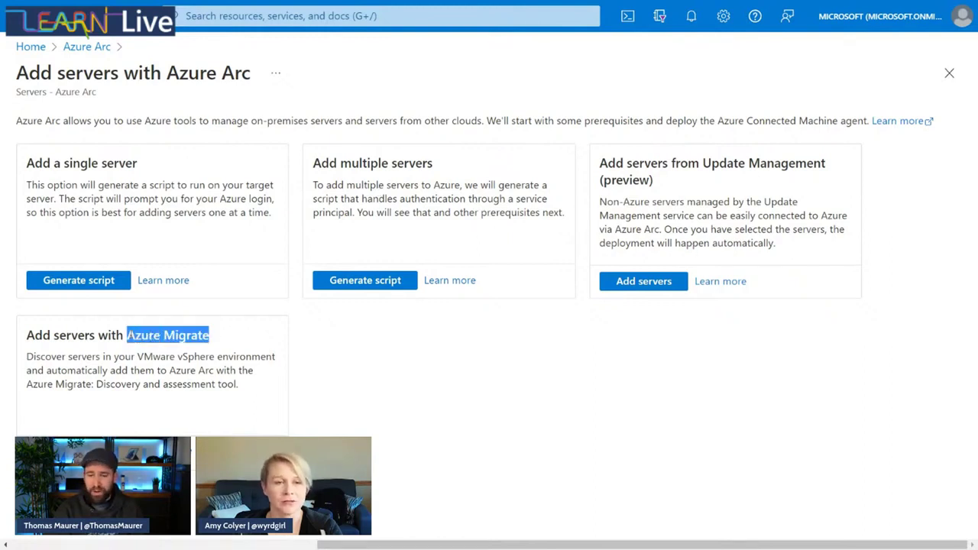
{"action": "left_click", "coordinate": [155, 310]}
Start generating a script for a single server and review the HTTPS access and connectivity method prerequisites.
{"action": "left_click", "coordinate": [94, 282]}
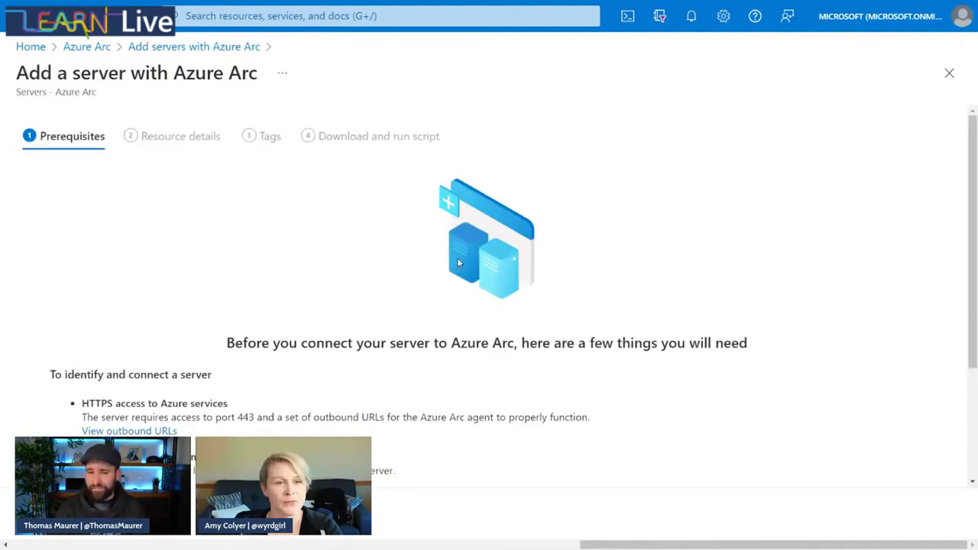
{"action": "scroll", "coordinate": [601, 201], "scroll_direction": "down", "scroll_amount": 3}
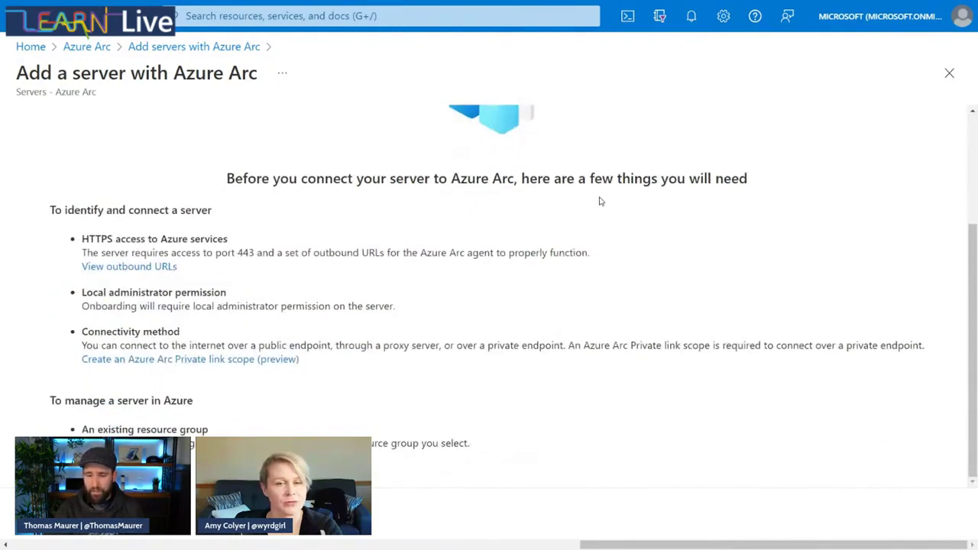
{"action": "left_click_drag", "start_coordinate": [81, 243], "coordinate": [228, 243]}
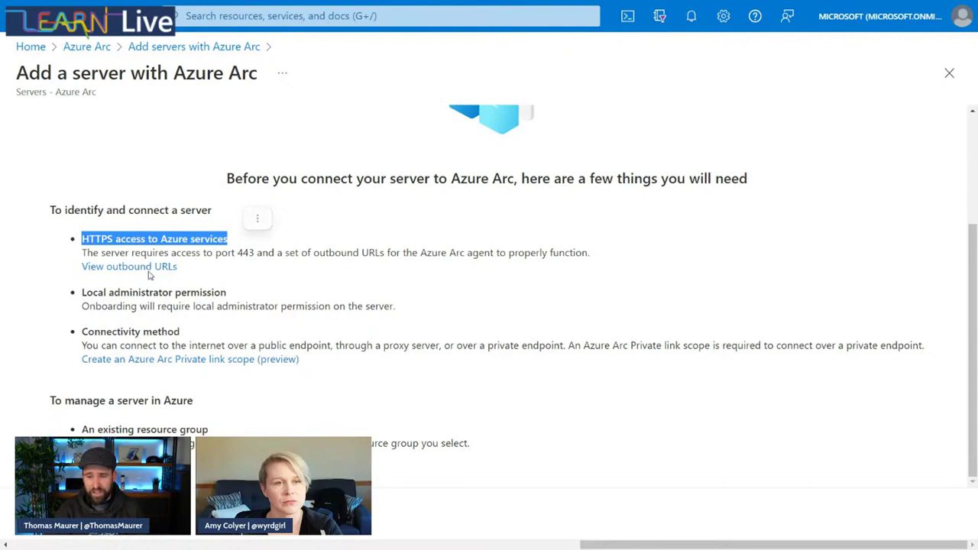
{"action": "left_click", "coordinate": [183, 278]}
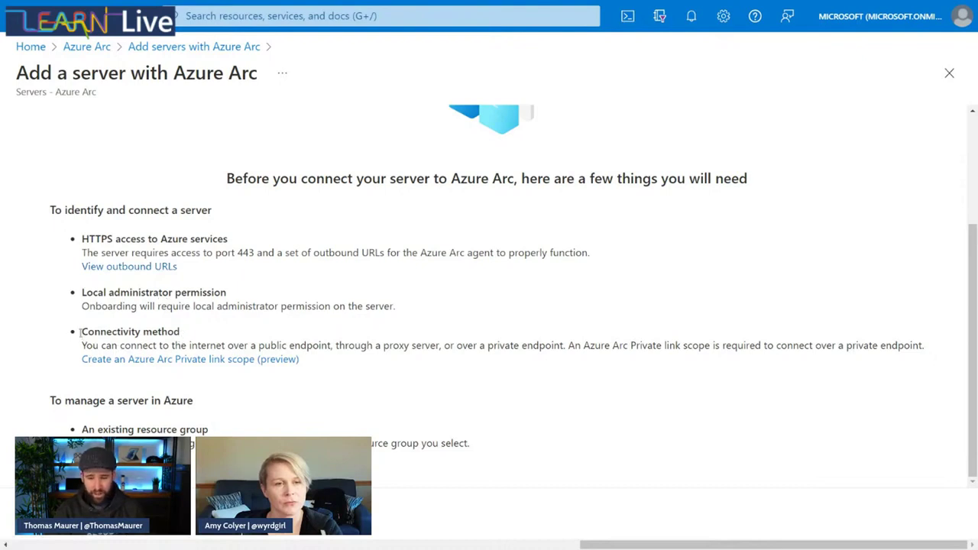
{"action": "left_click_drag", "start_coordinate": [80, 331], "coordinate": [341, 370]}
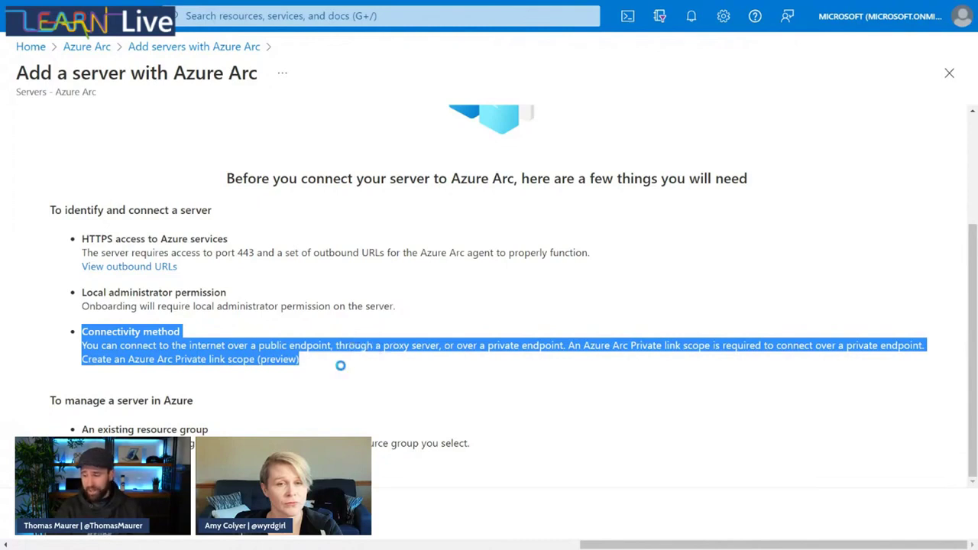
{"action": "left_click", "coordinate": [342, 370]}
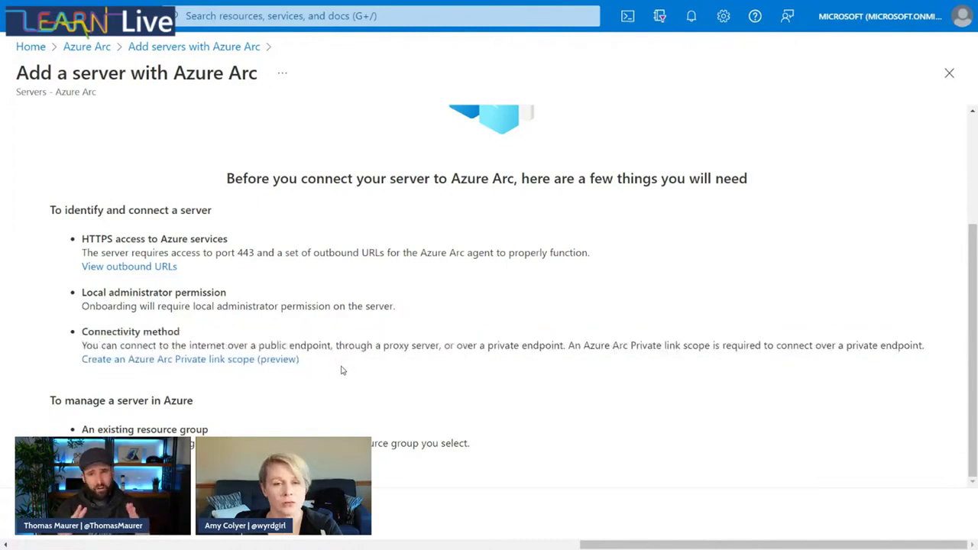
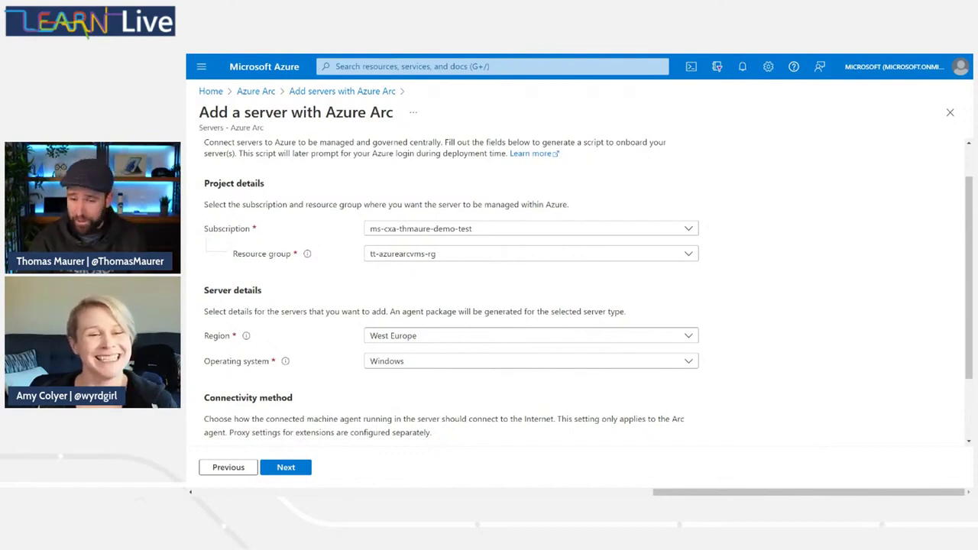
Keep Windows as the operating system and the public endpoint as the connectivity method, and continue to the tags.
{"action": "scroll", "coordinate": [352, 291], "scroll_direction": "down", "scroll_amount": 2}
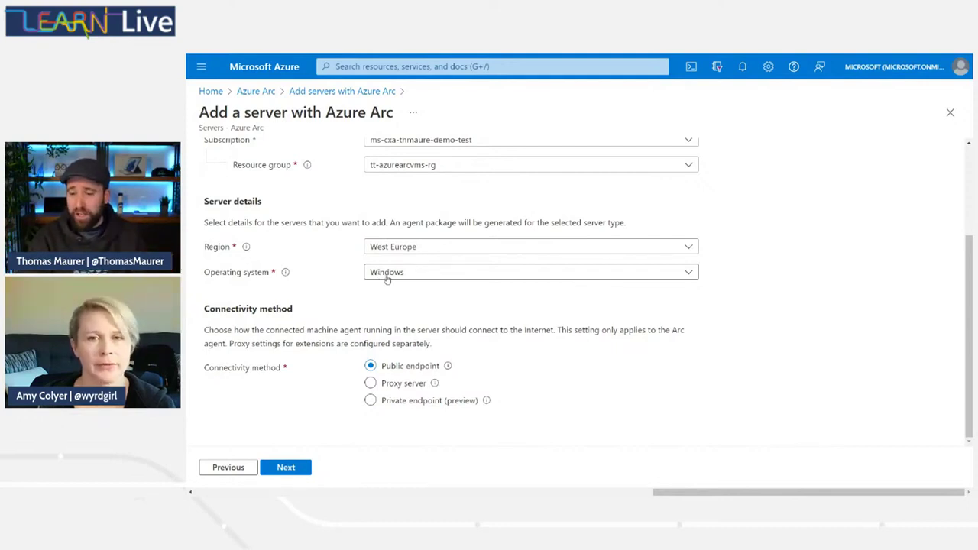
{"action": "left_click", "coordinate": [393, 276]}
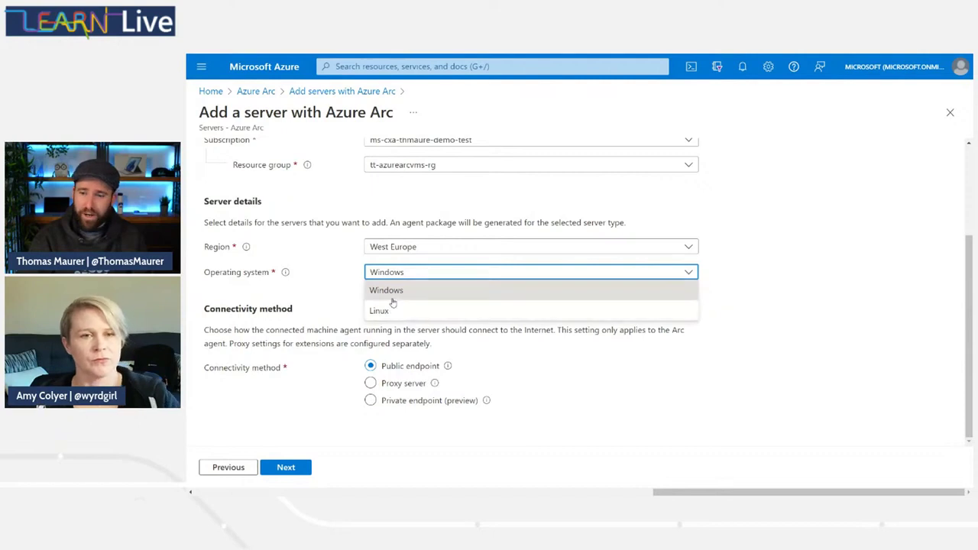
{"action": "left_click", "coordinate": [395, 300]}
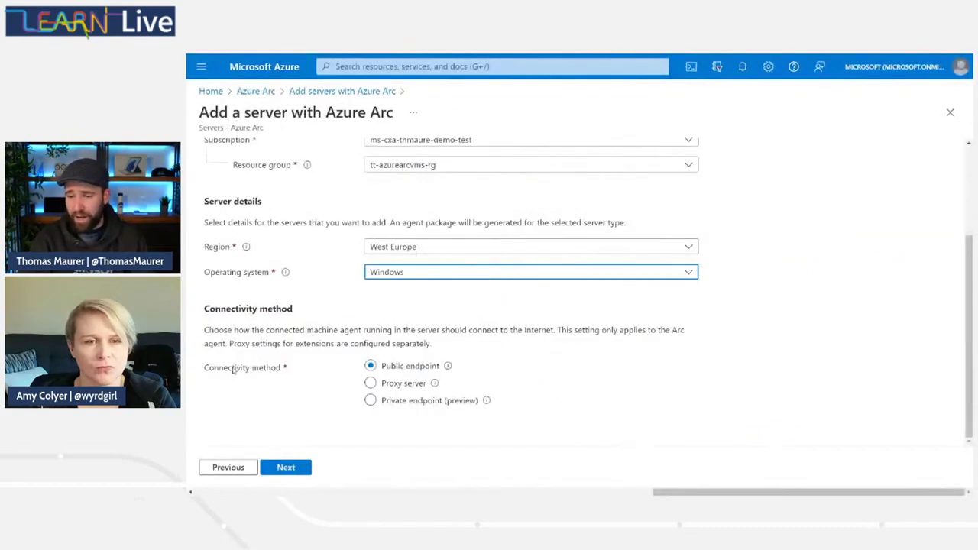
{"action": "left_click", "coordinate": [297, 475]}
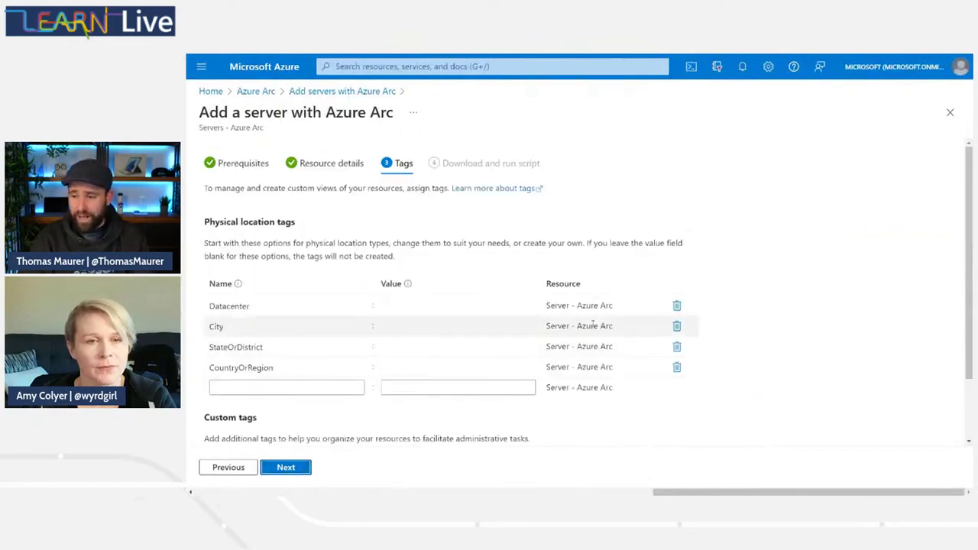
Leave the physical location and custom tag values blank and continue to the generated script.
{"action": "scroll", "coordinate": [444, 293], "scroll_direction": "down", "scroll_amount": 2}
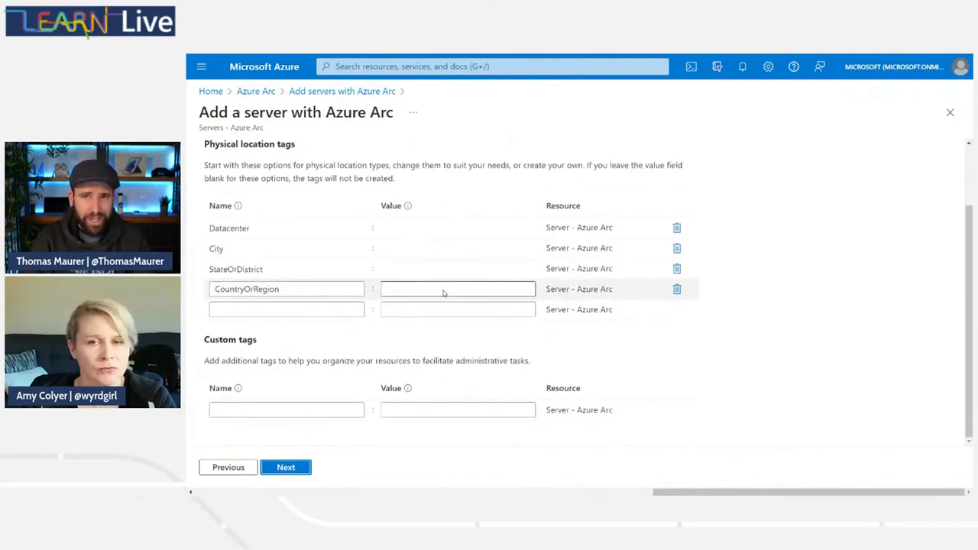
{"action": "left_click", "coordinate": [392, 227]}
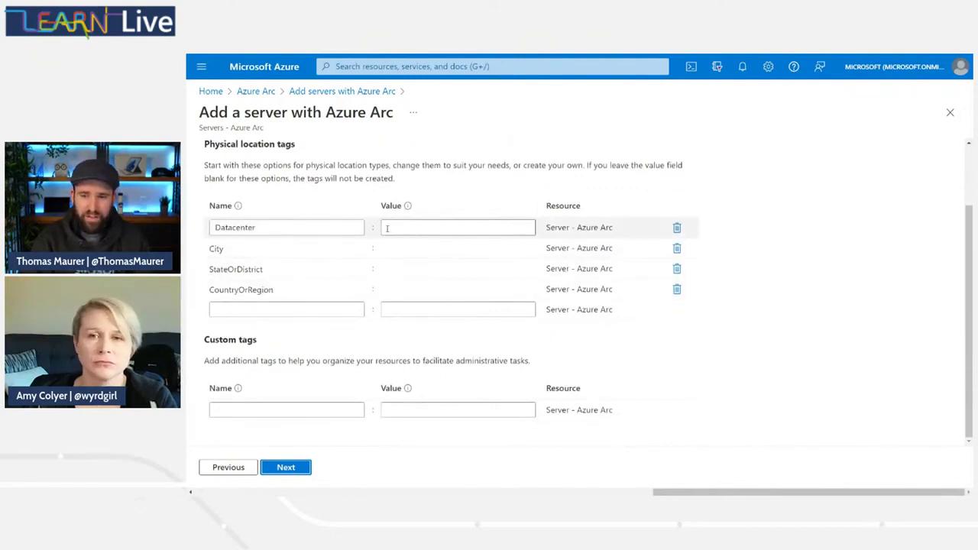
{"action": "left_click", "coordinate": [429, 190]}
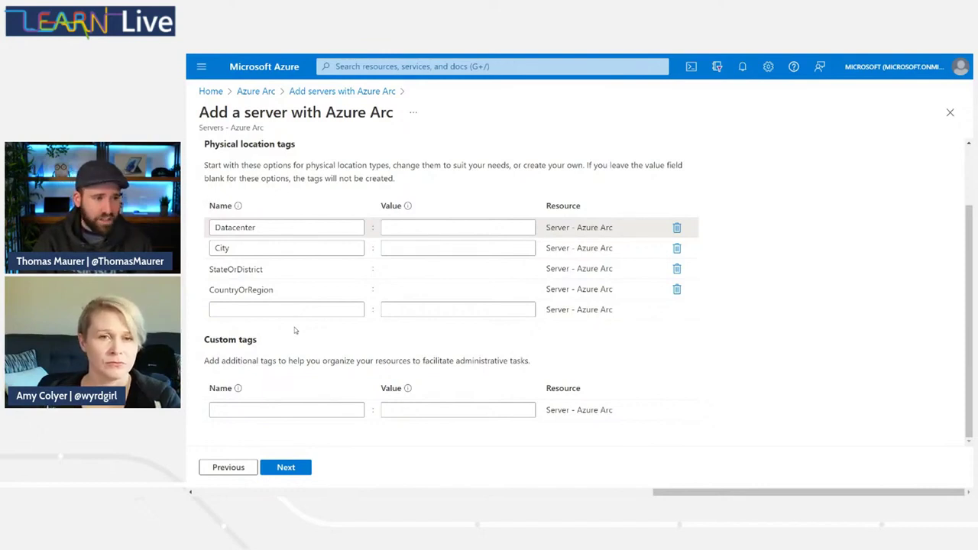
{"action": "left_click", "coordinate": [298, 469]}
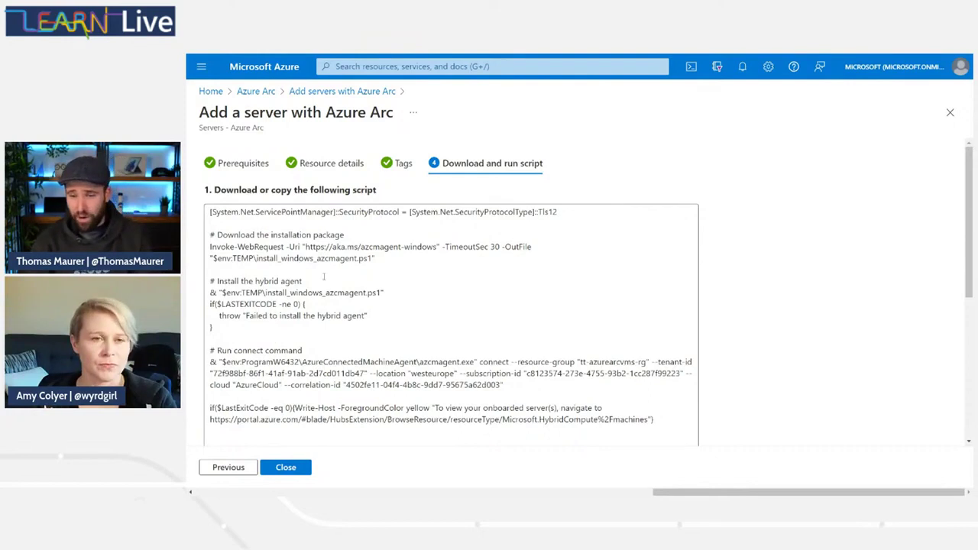
Examine the onboarding script's download, agent installation and connect commands, and close the add-server wizard.
{"action": "scroll", "coordinate": [324, 277], "scroll_direction": "down", "scroll_amount": 3}
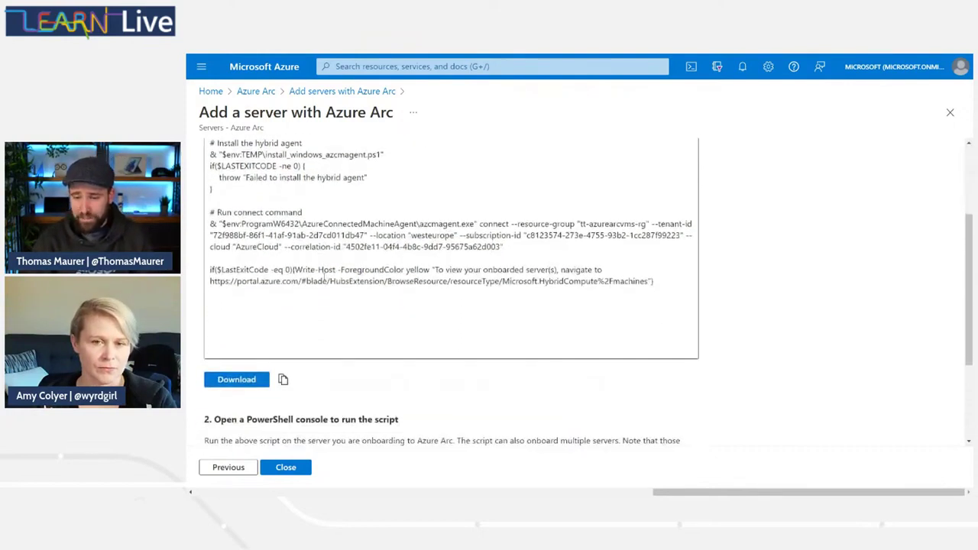
{"action": "scroll", "coordinate": [324, 277], "scroll_direction": "up", "scroll_amount": 2}
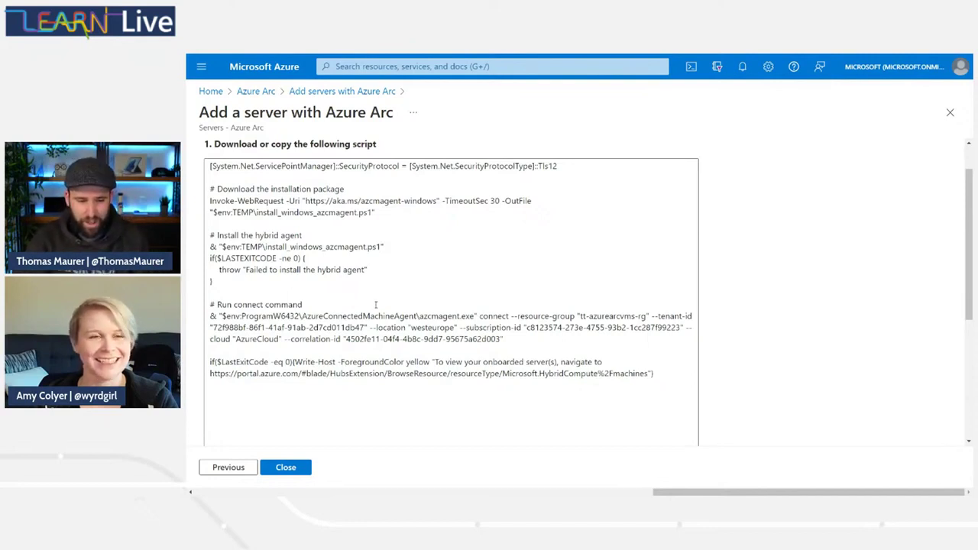
{"action": "scroll", "coordinate": [354, 346], "scroll_direction": "down", "scroll_amount": 2}
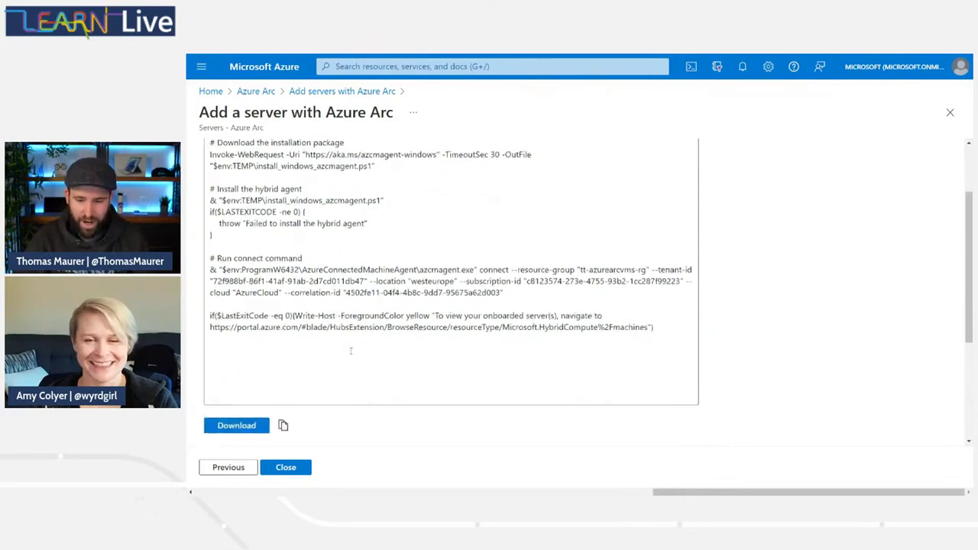
{"action": "scroll", "coordinate": [350, 350], "scroll_direction": "down", "scroll_amount": 1}
{"action": "scroll", "coordinate": [328, 398], "scroll_direction": "up", "scroll_amount": 3}
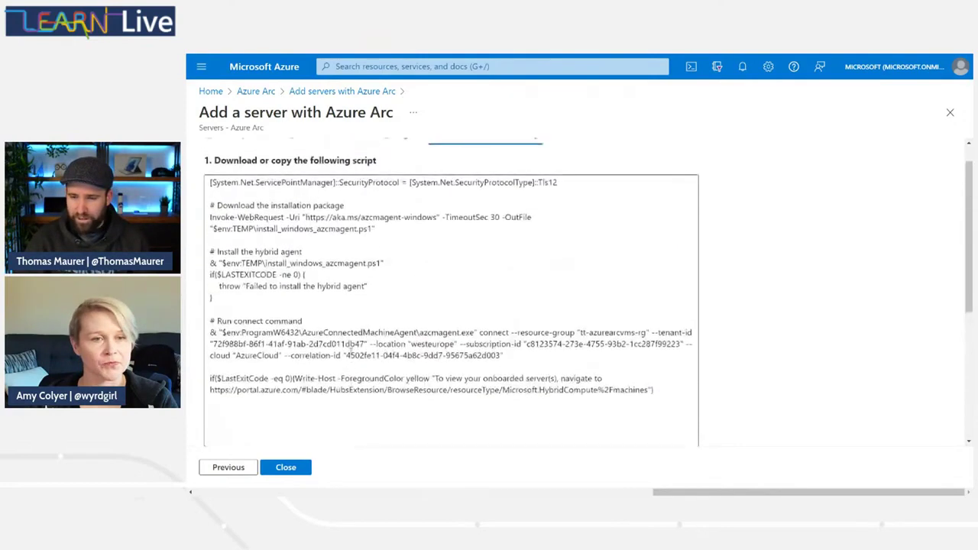
{"action": "scroll", "coordinate": [301, 428], "scroll_direction": "down", "scroll_amount": 1}
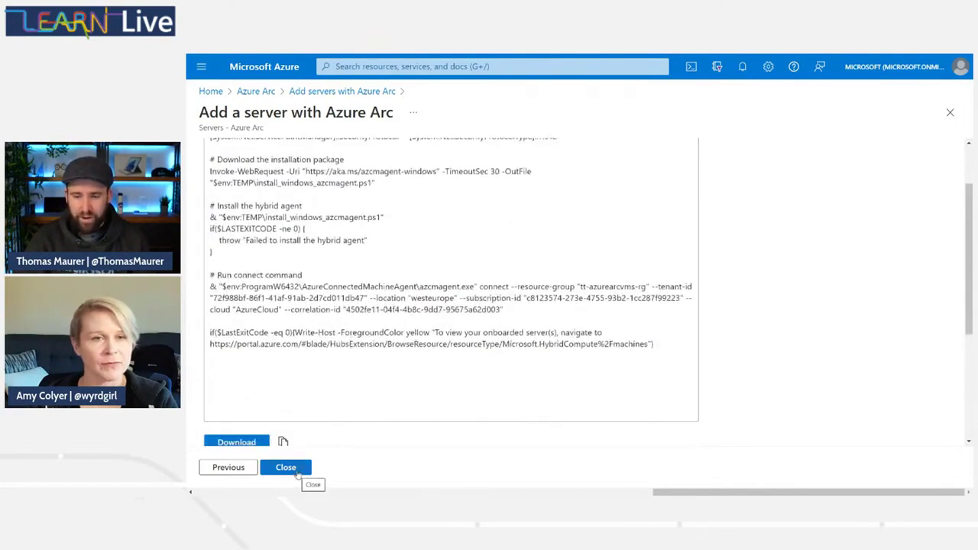
{"action": "left_click", "coordinate": [298, 469]}
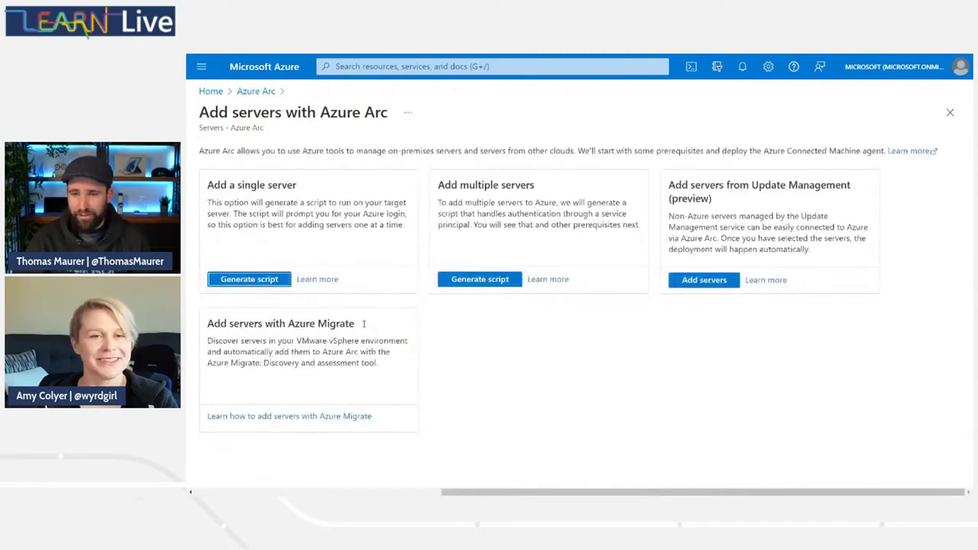
Return to the Azure Arc servers list and open the server WAC01.
{"action": "left_click", "coordinate": [260, 91]}
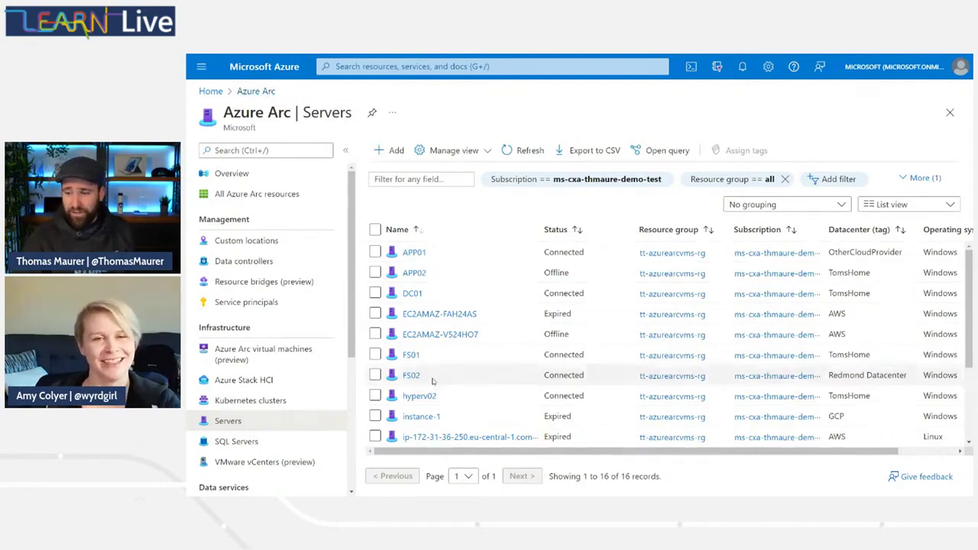
{"action": "scroll", "coordinate": [432, 380], "scroll_direction": "down", "scroll_amount": 3}
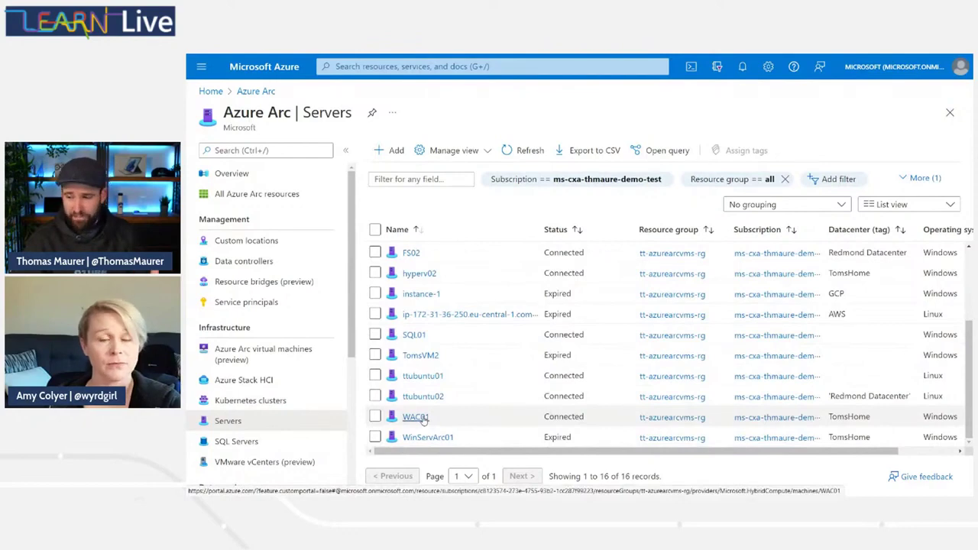
{"action": "left_click", "coordinate": [419, 418]}
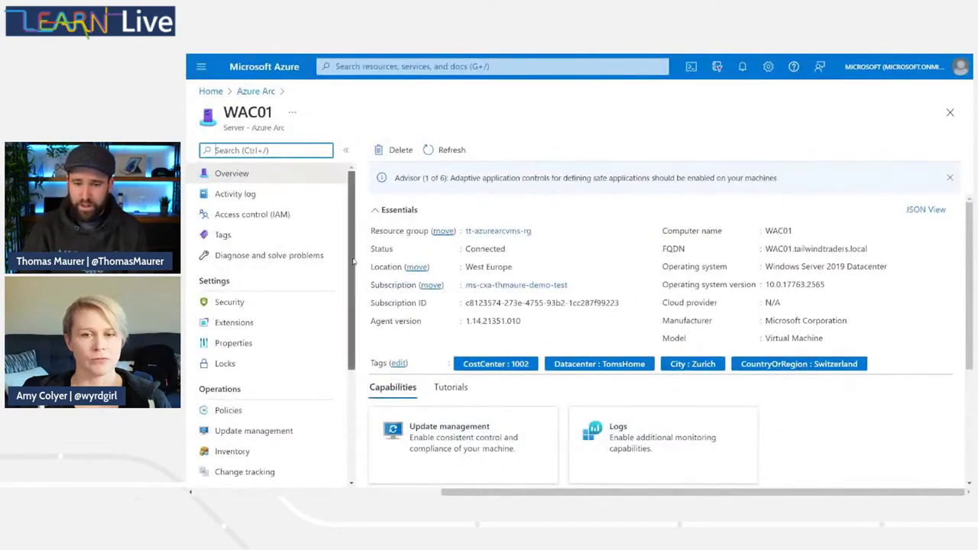
Look through the management options of WAC01 and open its Security page.
{"action": "scroll", "coordinate": [354, 276], "scroll_direction": "down", "scroll_amount": 1}
{"action": "scroll", "coordinate": [354, 276], "scroll_direction": "down", "scroll_amount": 1}
{"action": "scroll", "coordinate": [353, 277], "scroll_direction": "up", "scroll_amount": 1}
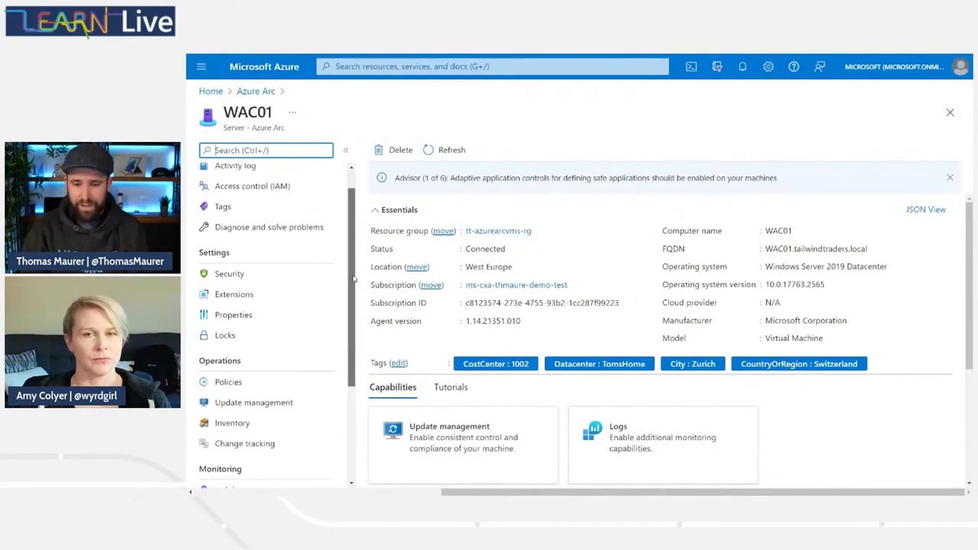
{"action": "scroll", "coordinate": [354, 276], "scroll_direction": "down", "scroll_amount": 2}
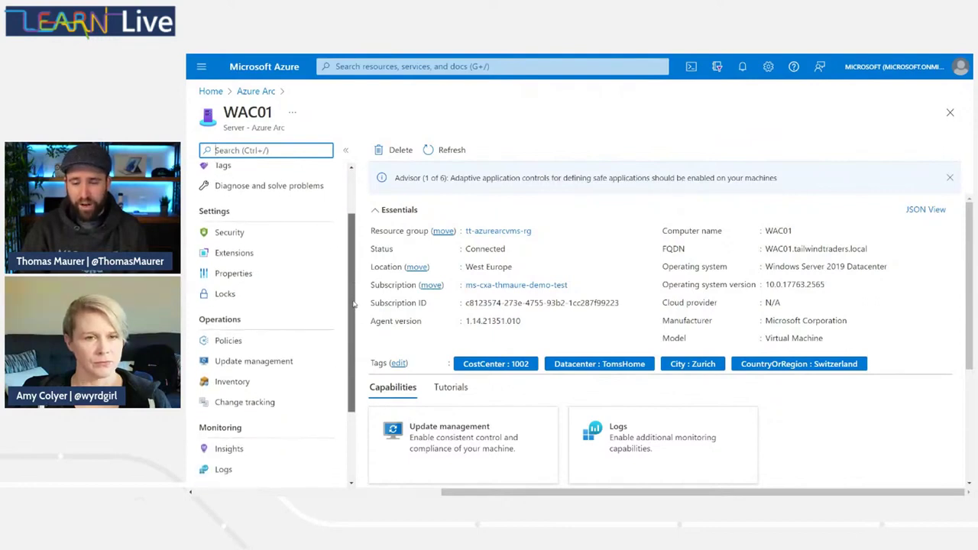
{"action": "scroll", "coordinate": [354, 298], "scroll_direction": "up", "scroll_amount": 1}
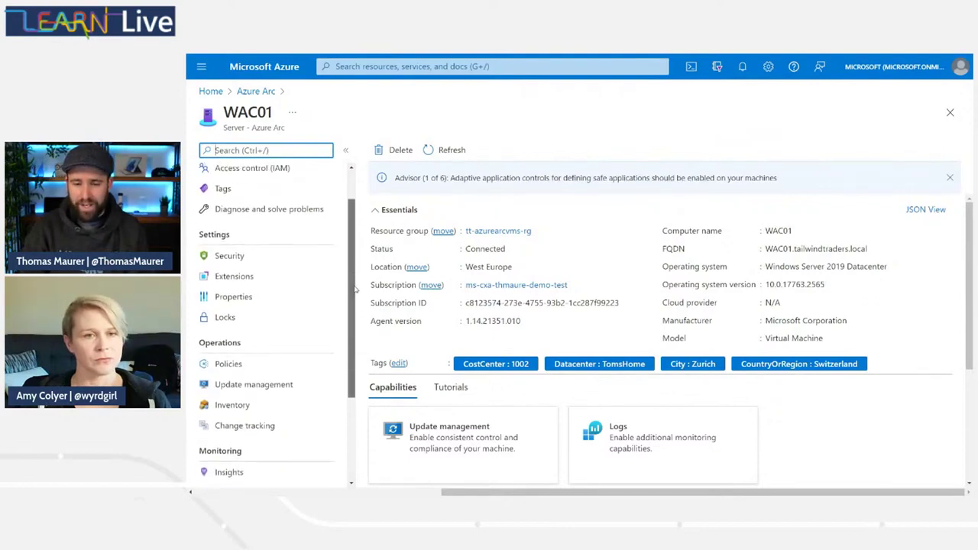
{"action": "left_click", "coordinate": [265, 259]}
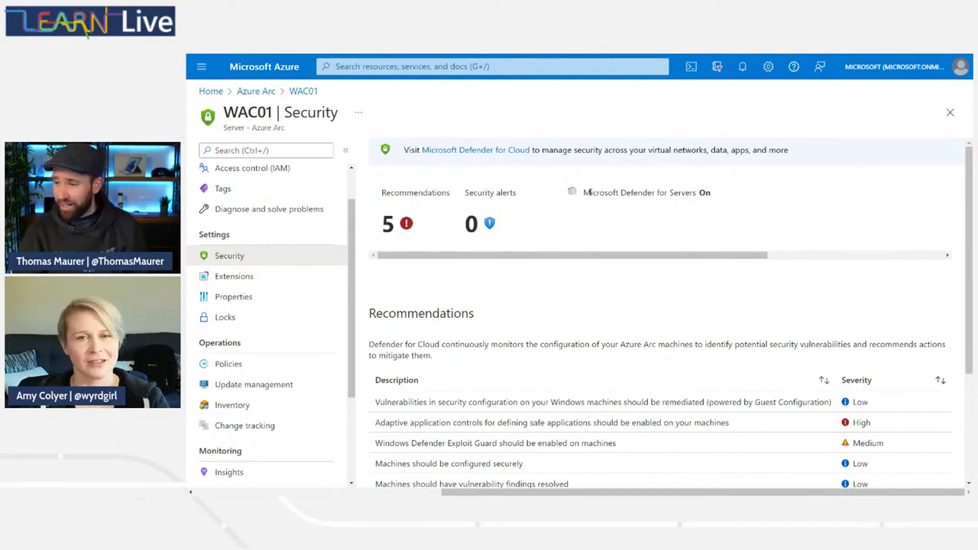
Review the Microsoft Defender for Servers status, the security recommendations and the incidents section for WAC01.
{"action": "left_click_drag", "start_coordinate": [581, 192], "coordinate": [590, 192]}
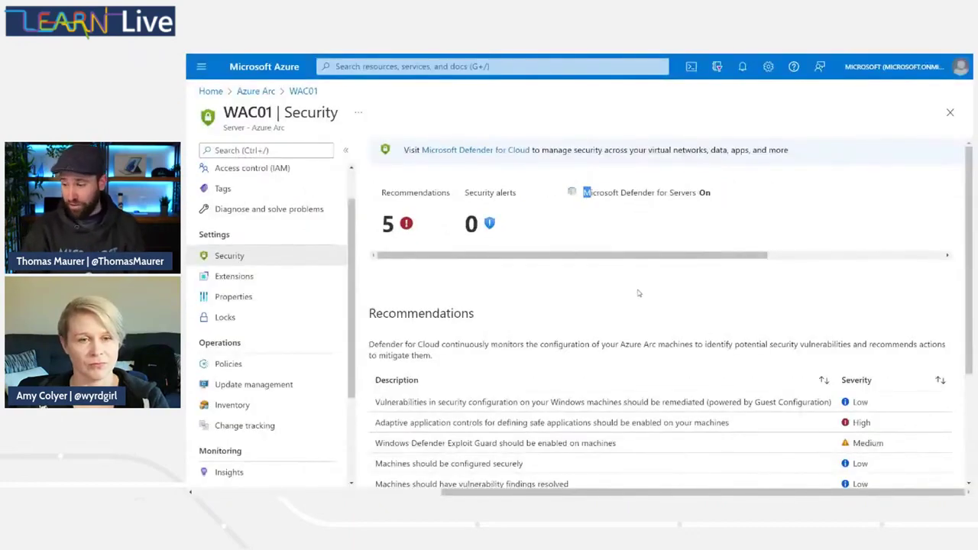
{"action": "scroll", "coordinate": [639, 292], "scroll_direction": "down", "scroll_amount": 3}
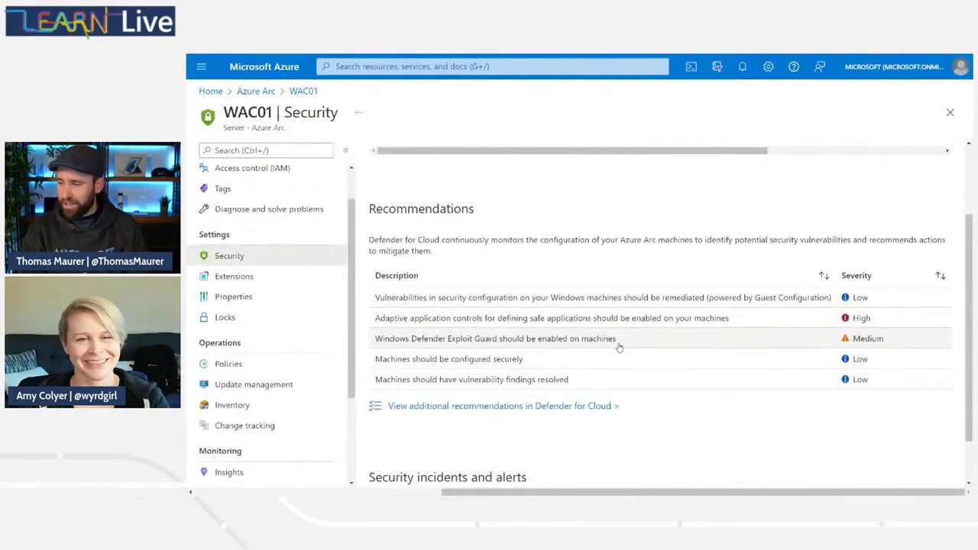
{"action": "scroll", "coordinate": [619, 321], "scroll_direction": "down", "scroll_amount": 1}
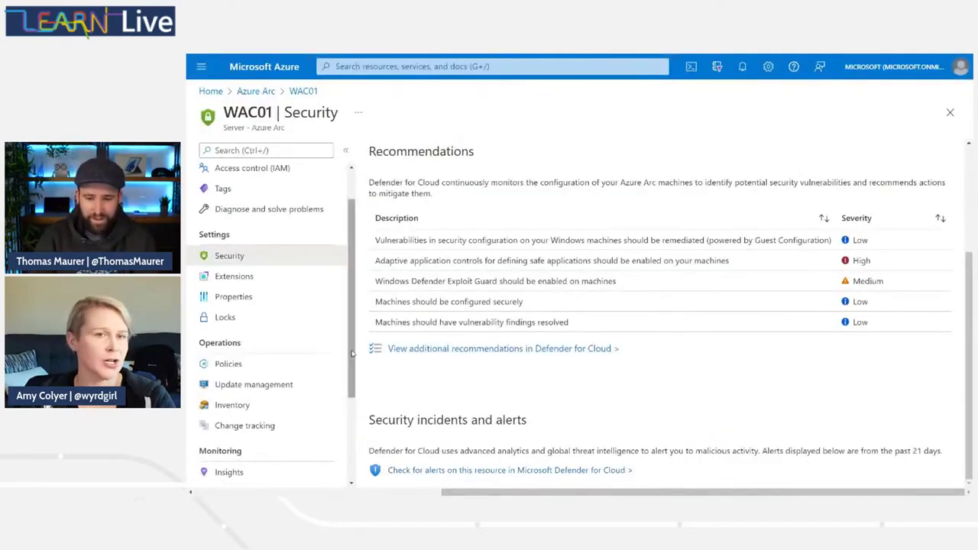
Open Change tracking for WAC01 and examine the timeline and list of changes from the last 24 hours.
{"action": "left_click_drag", "start_coordinate": [353, 353], "coordinate": [353, 367]}
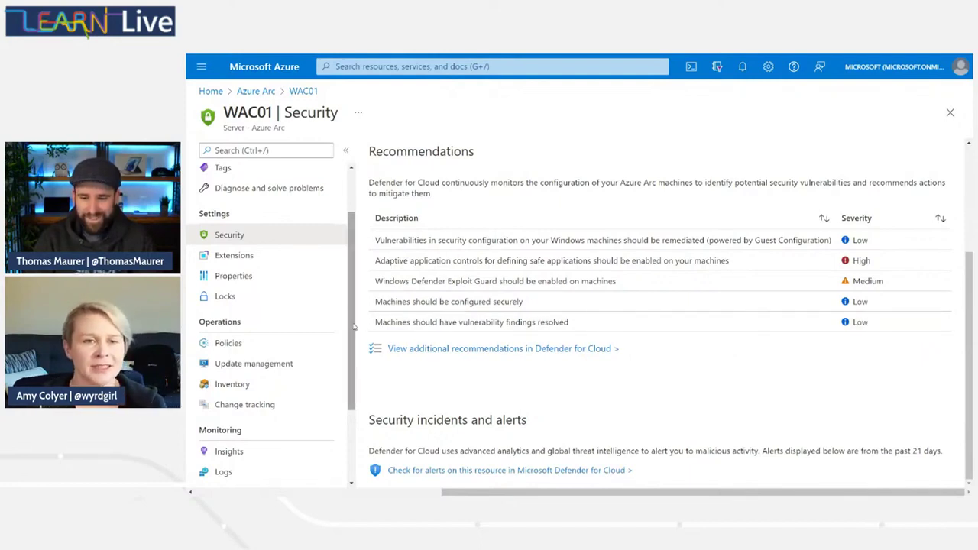
{"action": "scroll", "coordinate": [354, 326], "scroll_direction": "up", "scroll_amount": 1}
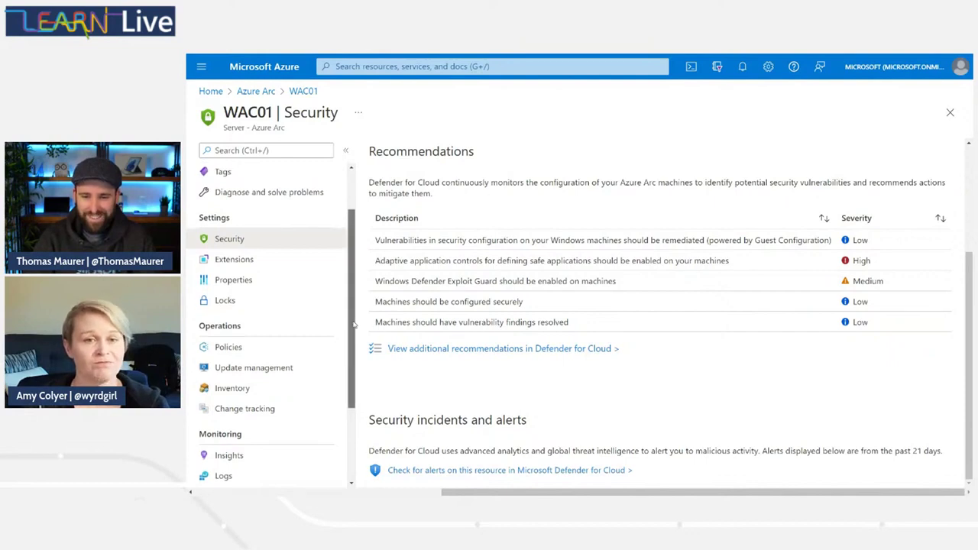
{"action": "scroll", "coordinate": [354, 326], "scroll_direction": "down", "scroll_amount": 1}
{"action": "left_click_drag", "start_coordinate": [354, 326], "coordinate": [353, 395]}
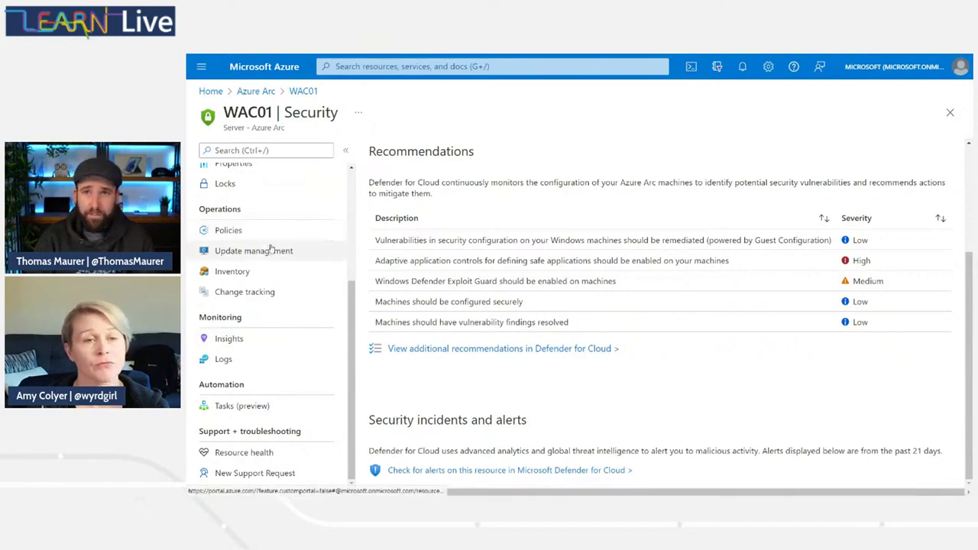
{"action": "left_click", "coordinate": [263, 297]}
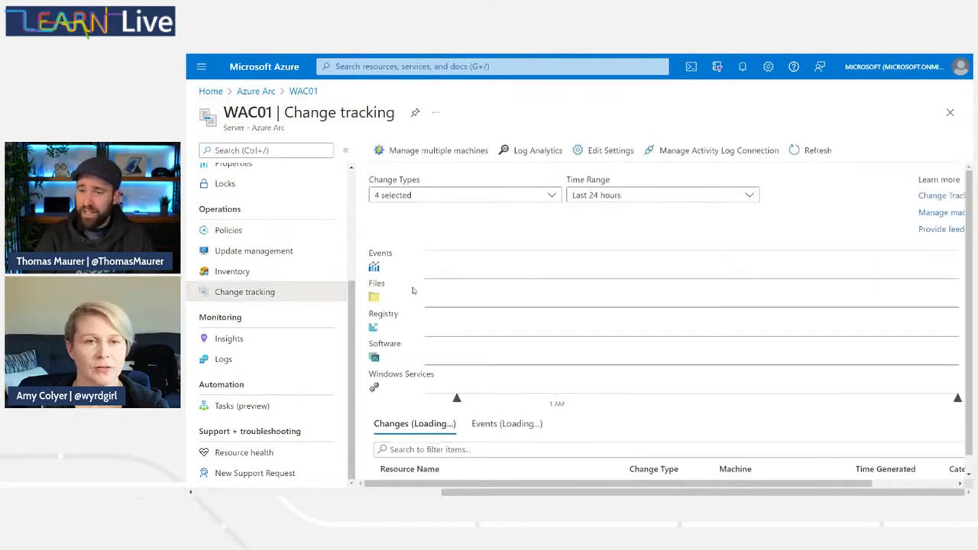
{"action": "scroll", "coordinate": [638, 335], "scroll_direction": "down", "scroll_amount": 2}
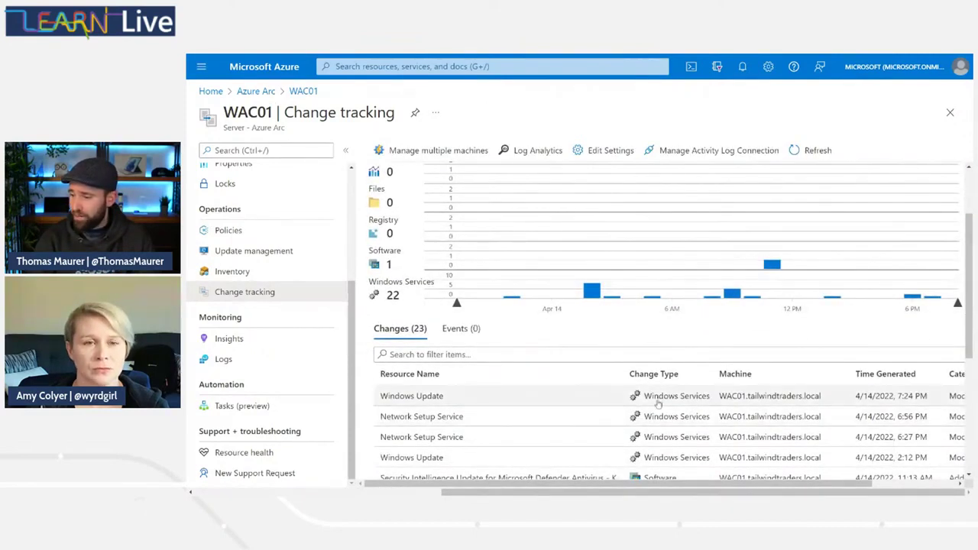
{"action": "scroll", "coordinate": [687, 405], "scroll_direction": "down", "scroll_amount": 3}
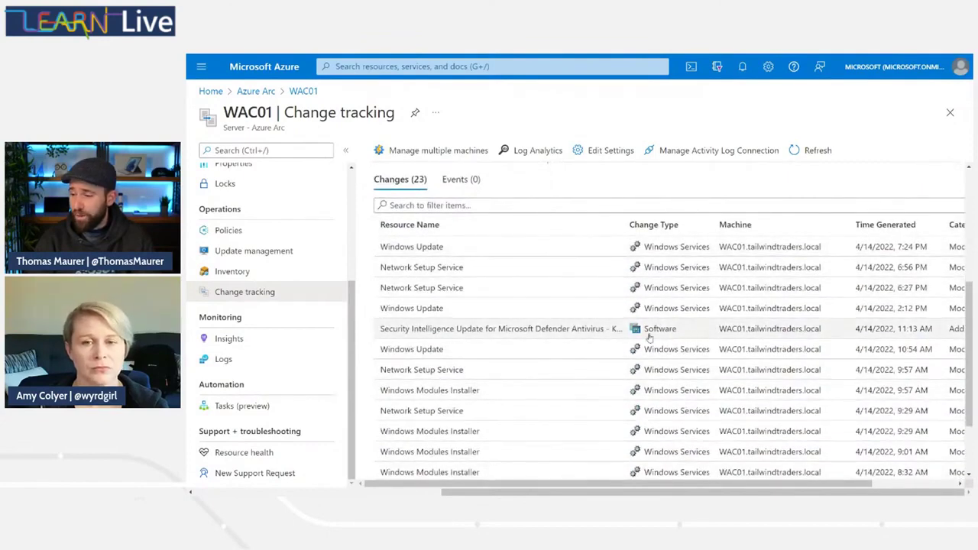
{"action": "scroll", "coordinate": [651, 337], "scroll_direction": "up", "scroll_amount": 1}
{"action": "scroll", "coordinate": [650, 337], "scroll_direction": "up", "scroll_amount": 2}
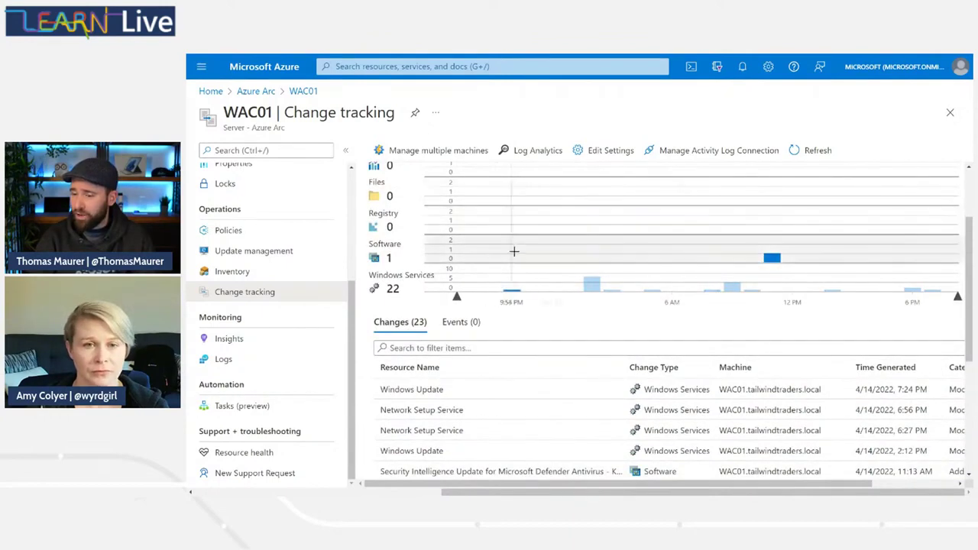
{"action": "scroll", "coordinate": [515, 259], "scroll_direction": "up", "scroll_amount": 1}
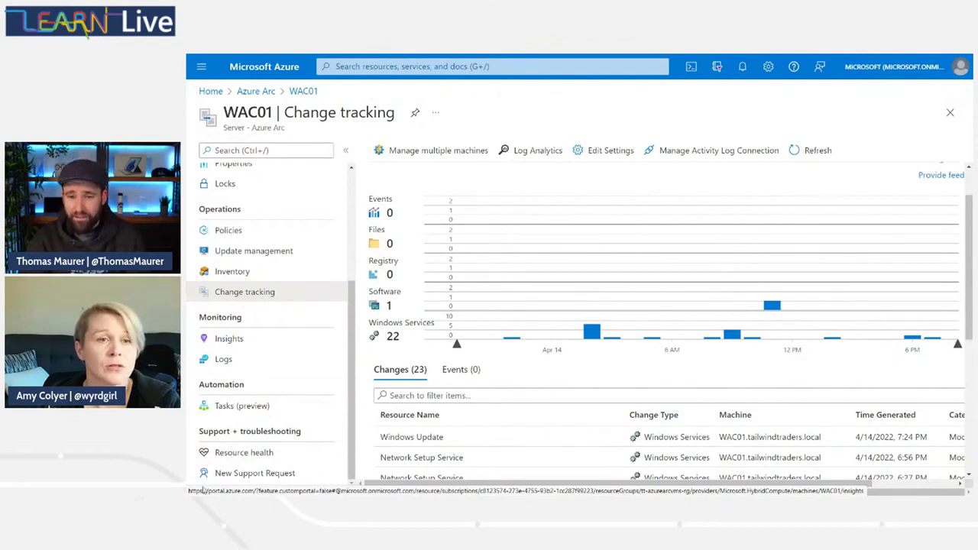
Open the Inventory of WAC01 and filter its software list by "Windows Admin".
{"action": "left_click", "coordinate": [245, 271]}
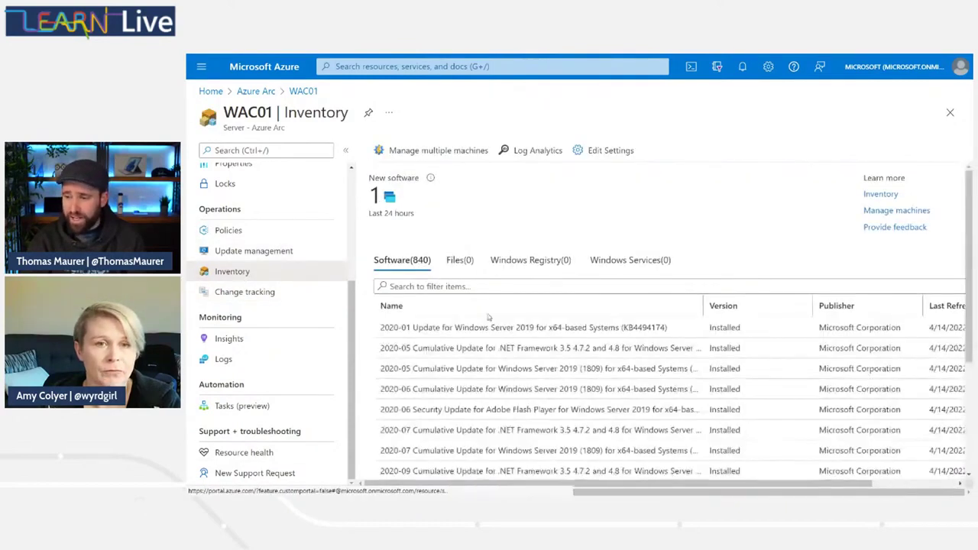
{"action": "left_click", "coordinate": [468, 286]}
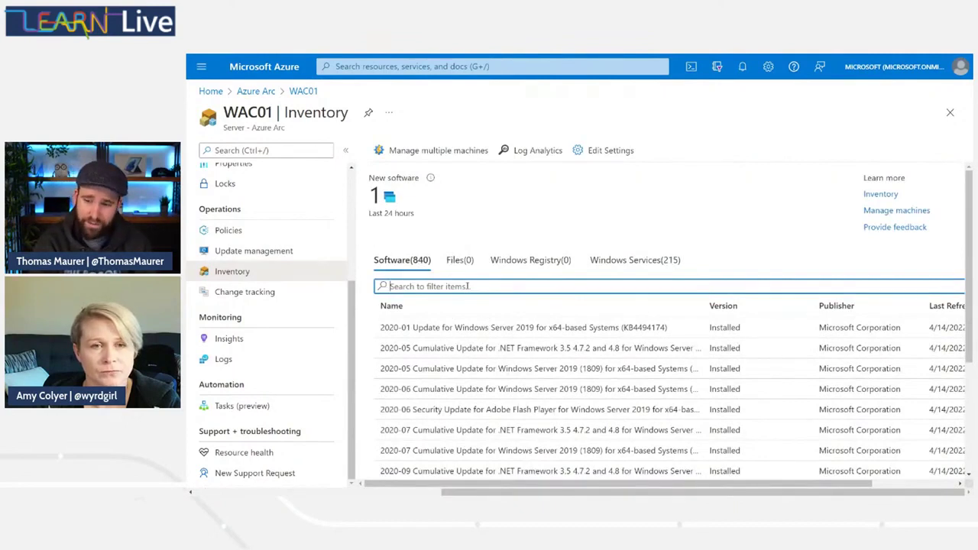
{"action": "type", "text": "Windows Admi"}
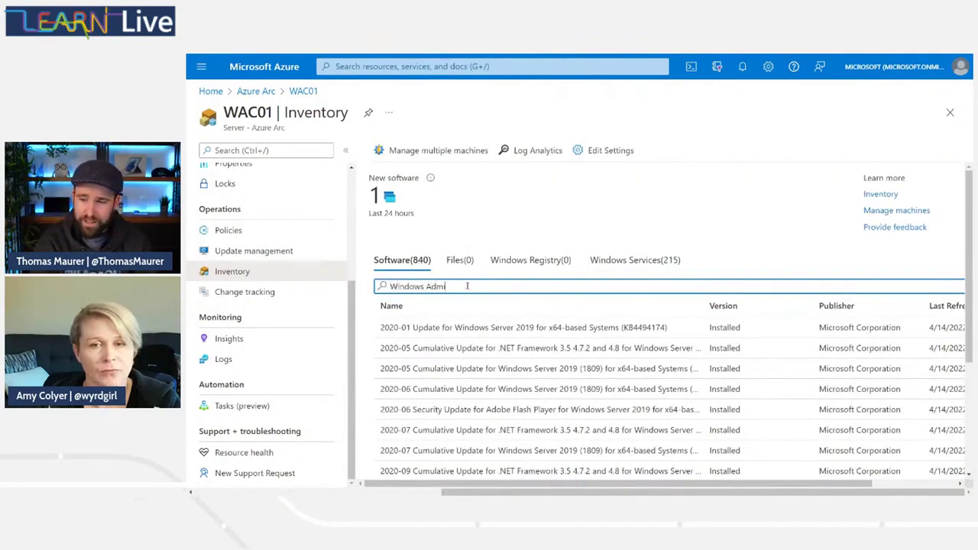
{"action": "type", "text": "n"}
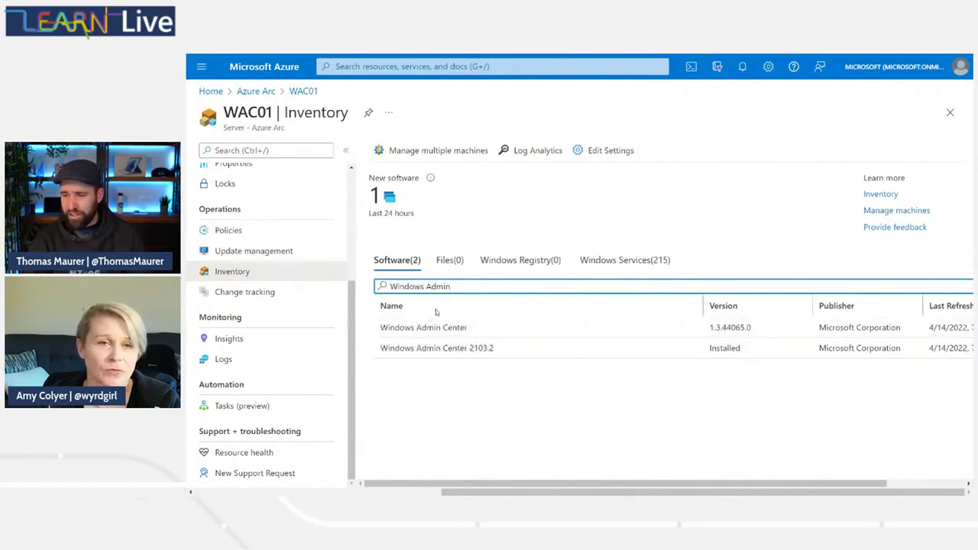
{"action": "left_click_drag", "start_coordinate": [476, 285], "coordinate": [388, 284]}
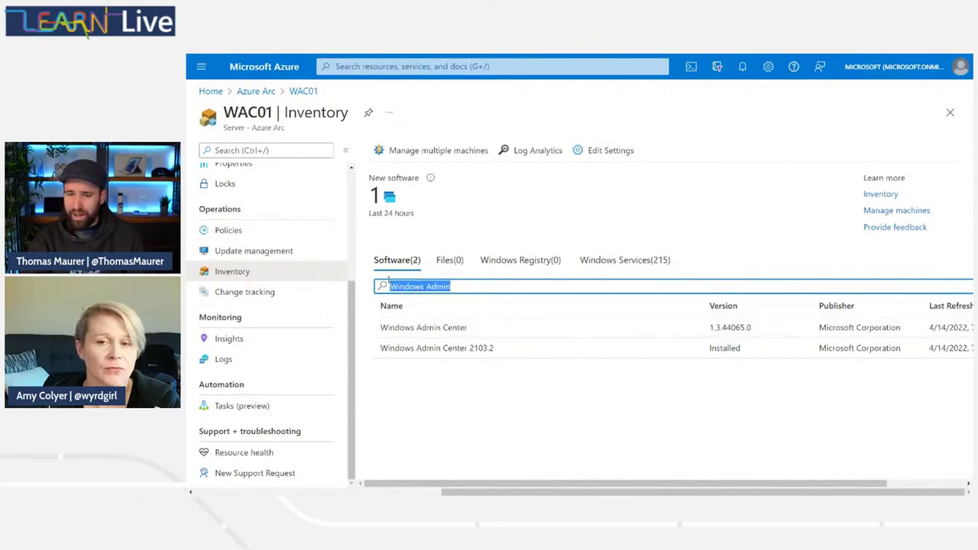
Open Update management for WAC01 and review its compliance, update agent readiness and missing updates.
{"action": "left_click", "coordinate": [259, 257]}
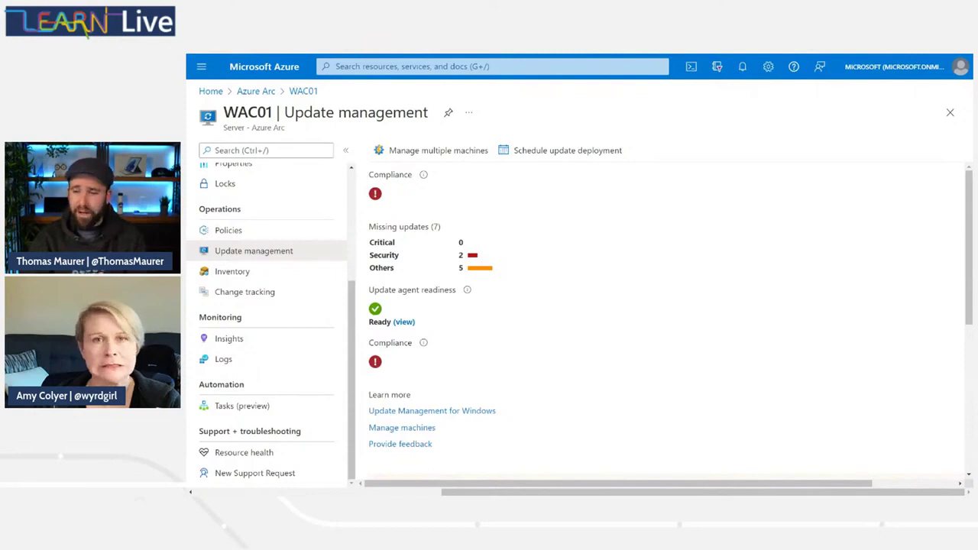
{"action": "scroll", "coordinate": [603, 365], "scroll_direction": "down", "scroll_amount": 1}
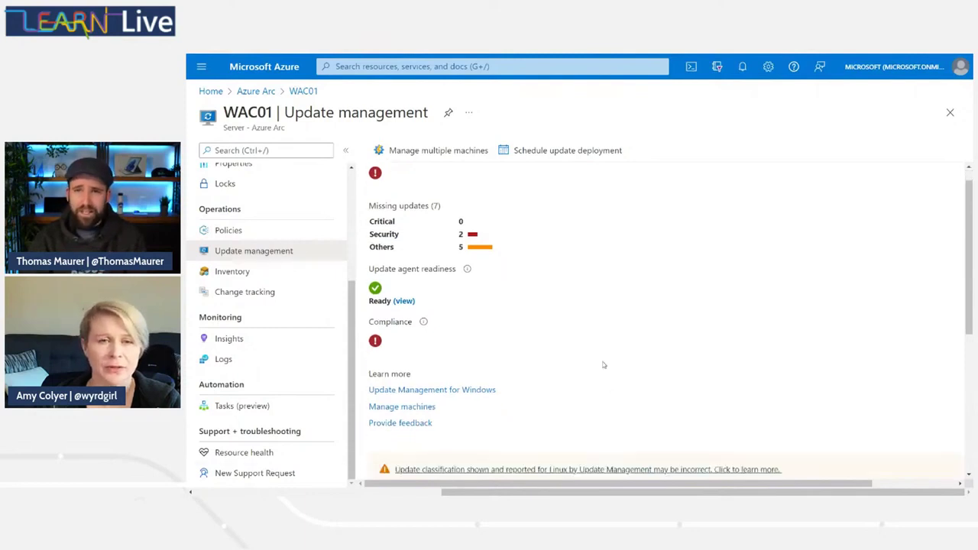
{"action": "scroll", "coordinate": [604, 365], "scroll_direction": "down", "scroll_amount": 2}
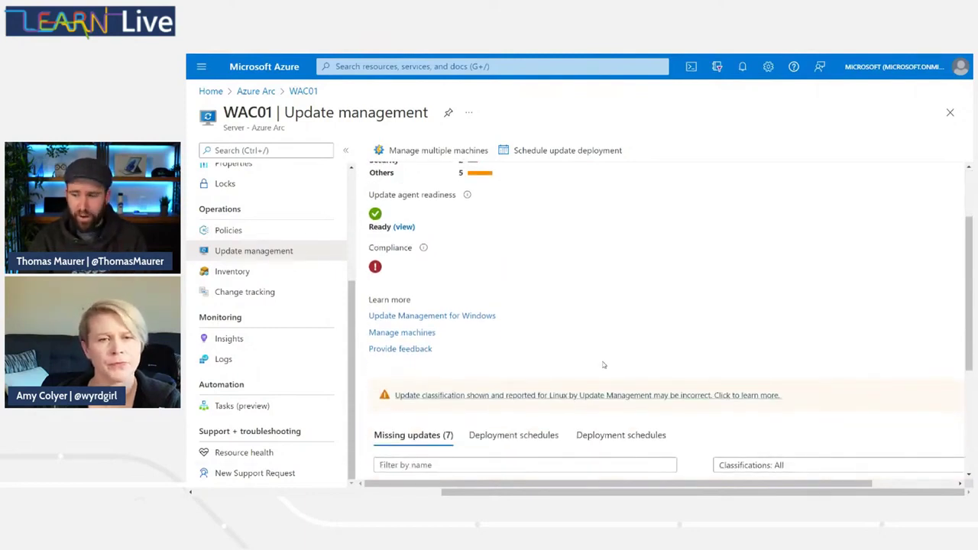
{"action": "scroll", "coordinate": [604, 365], "scroll_direction": "down", "scroll_amount": 1}
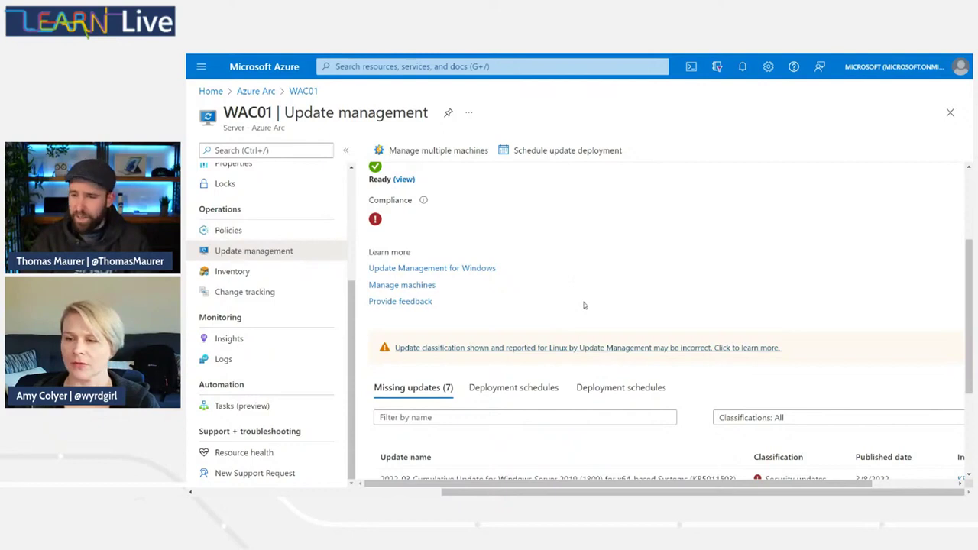
{"action": "scroll", "coordinate": [584, 306], "scroll_direction": "down", "scroll_amount": 5}
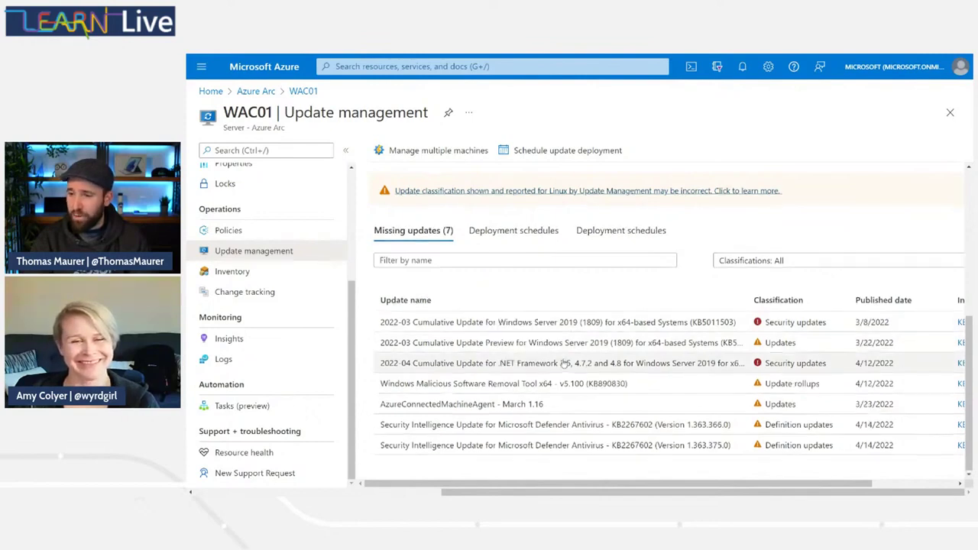
{"action": "scroll", "coordinate": [584, 370], "scroll_direction": "up", "scroll_amount": 5}
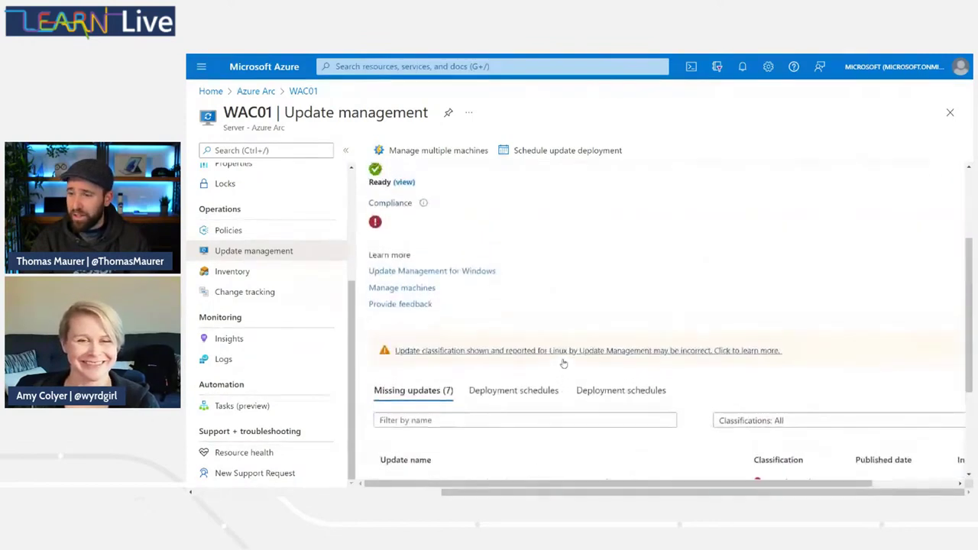
Start a scheduled update deployment named wac with the Reboot if required option and continue to its schedule settings.
{"action": "left_click", "coordinate": [566, 156]}
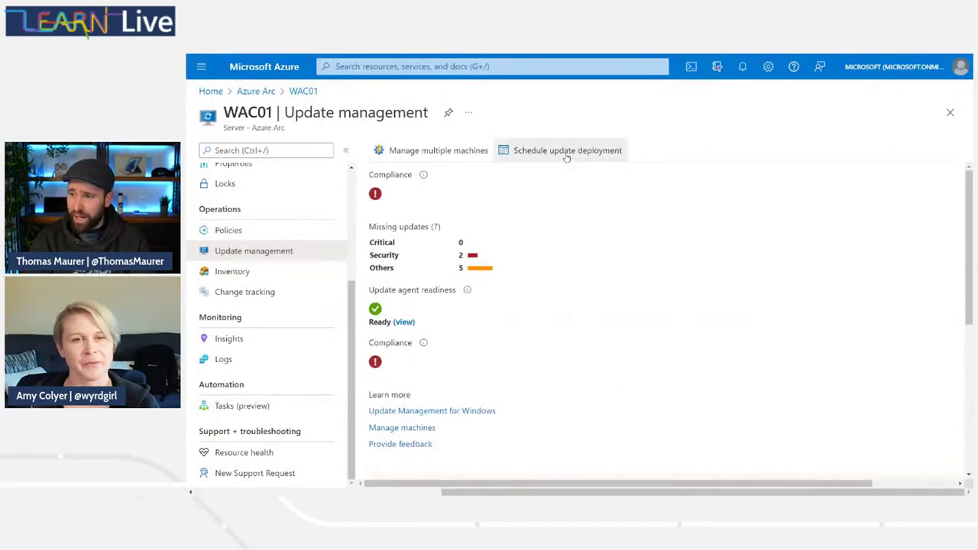
{"action": "left_click", "coordinate": [485, 244]}
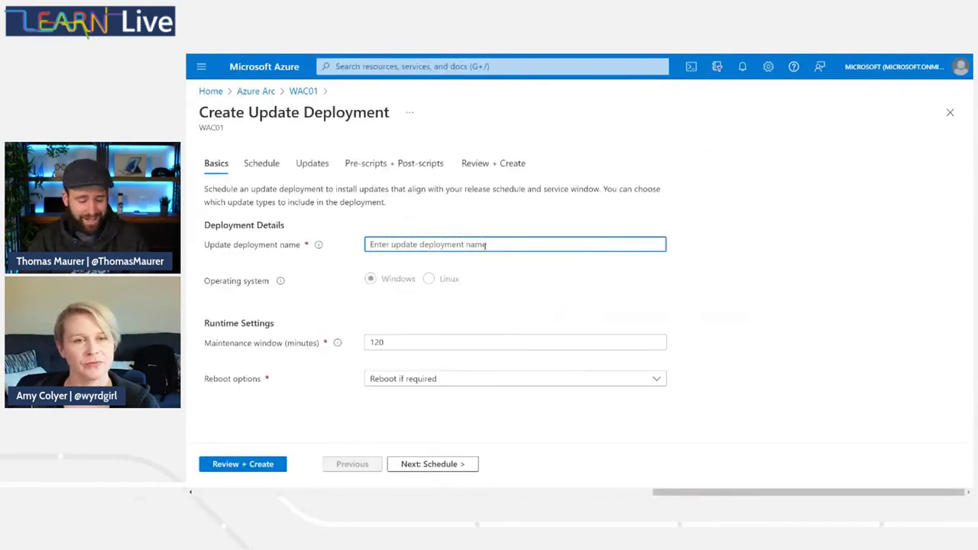
{"action": "type", "text": "wac"}
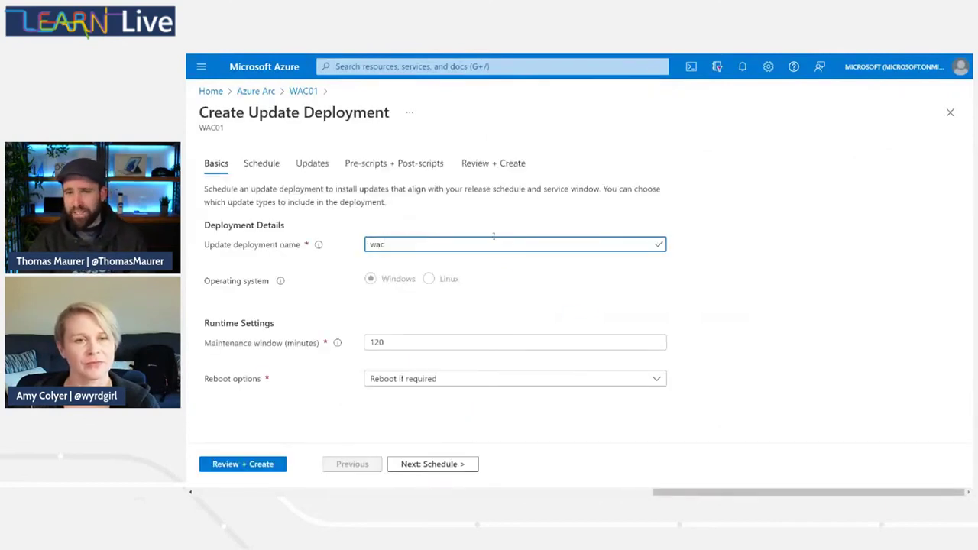
{"action": "left_click", "coordinate": [486, 224]}
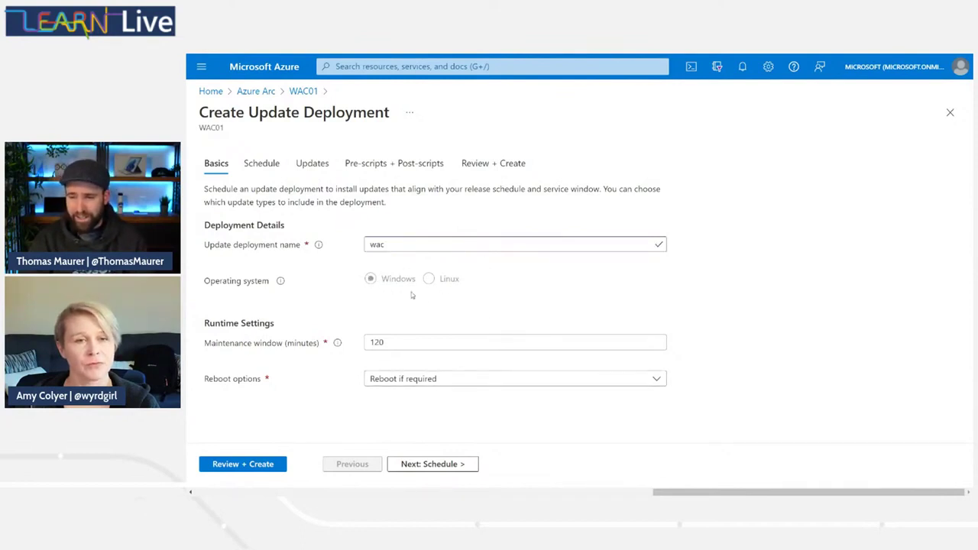
{"action": "left_click", "coordinate": [445, 382]}
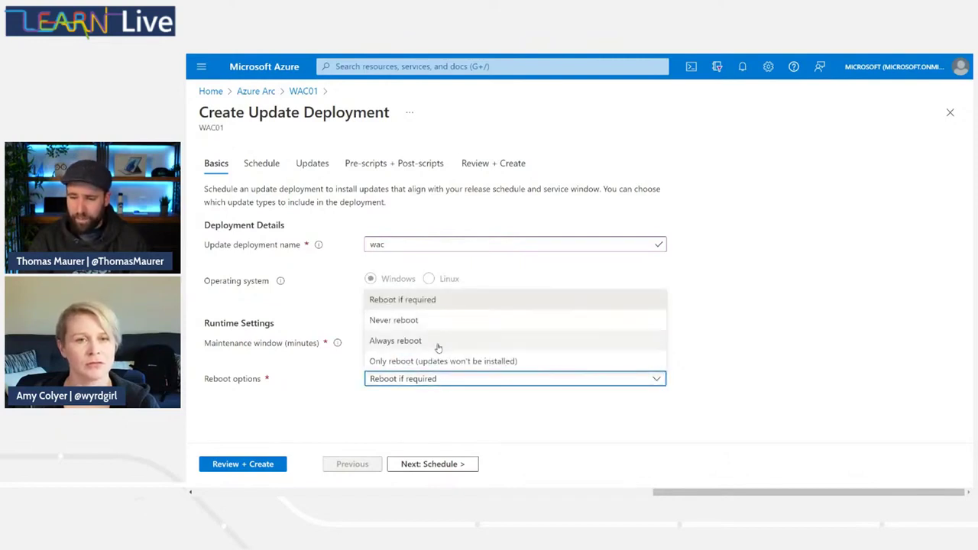
{"action": "left_click", "coordinate": [426, 301]}
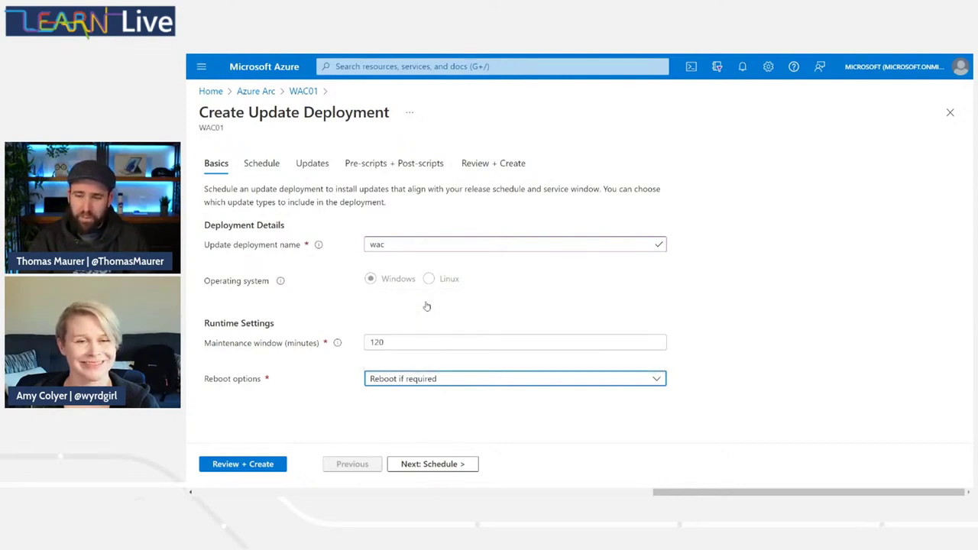
{"action": "left_click", "coordinate": [447, 464]}
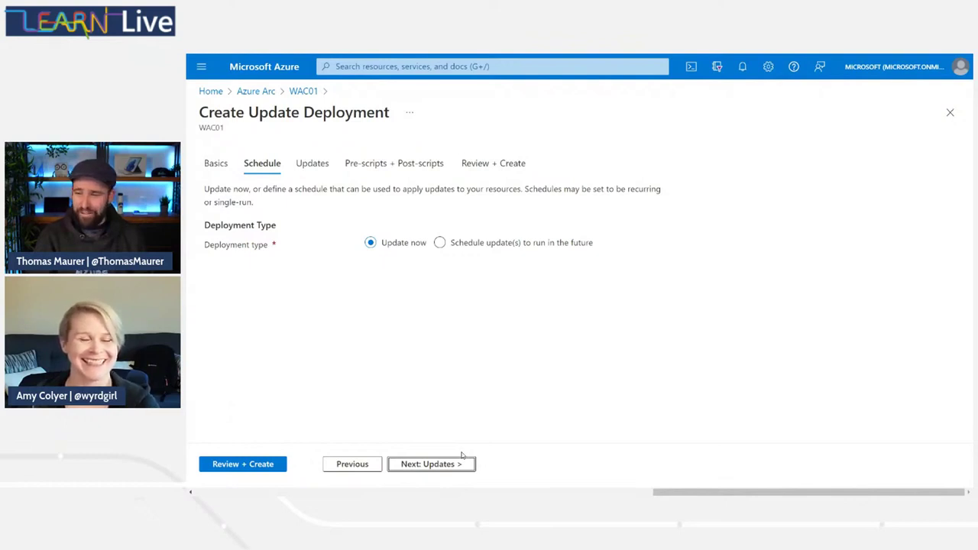
Schedule the updates to run in the future with recurrence left at Once, and continue to the update selection.
{"action": "left_click", "coordinate": [440, 243]}
{"action": "scroll", "coordinate": [521, 389], "scroll_direction": "down", "scroll_amount": 1}
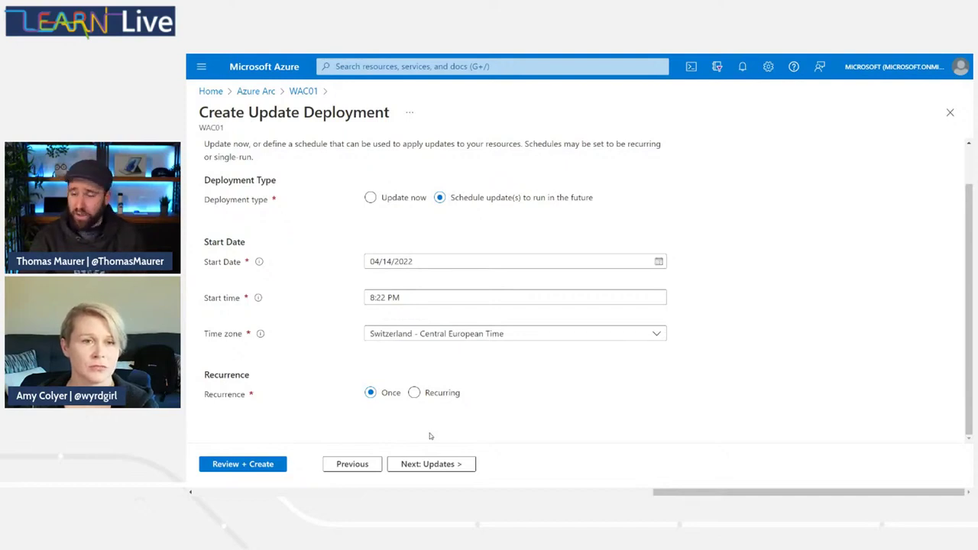
{"action": "left_click", "coordinate": [431, 464]}
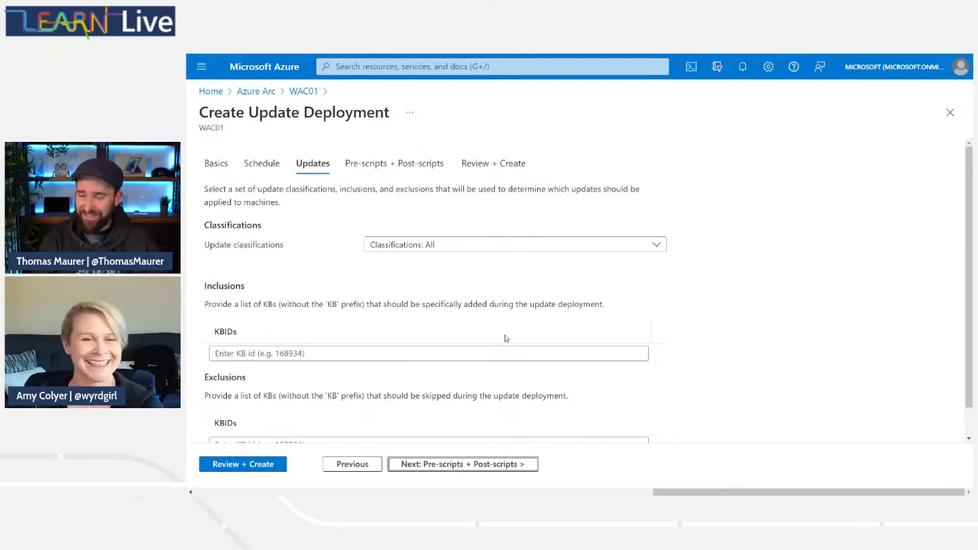
Keep all update classifications selected, leave the KB inclusions and exclusions empty, and continue to the pre-scripts and post-scripts.
{"action": "left_click", "coordinate": [469, 246]}
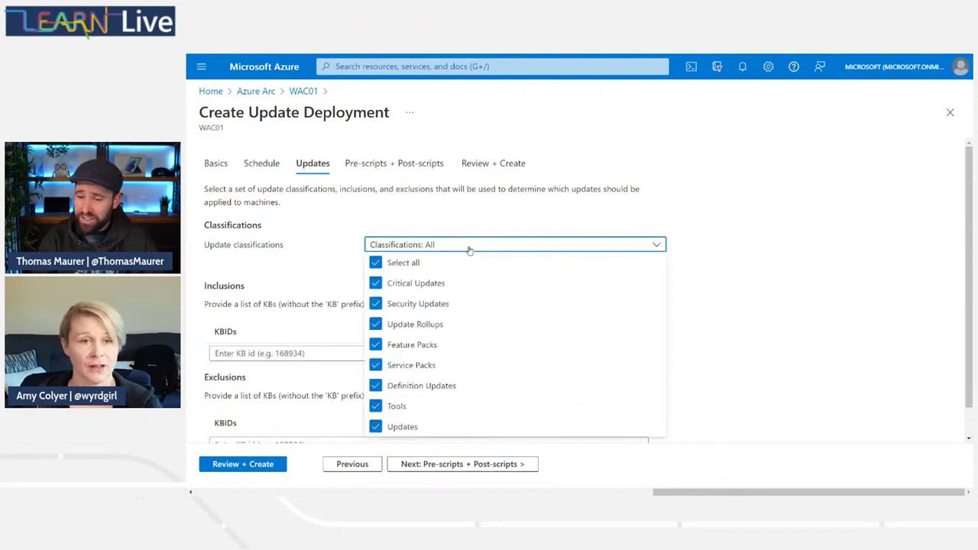
{"action": "left_click", "coordinate": [470, 249]}
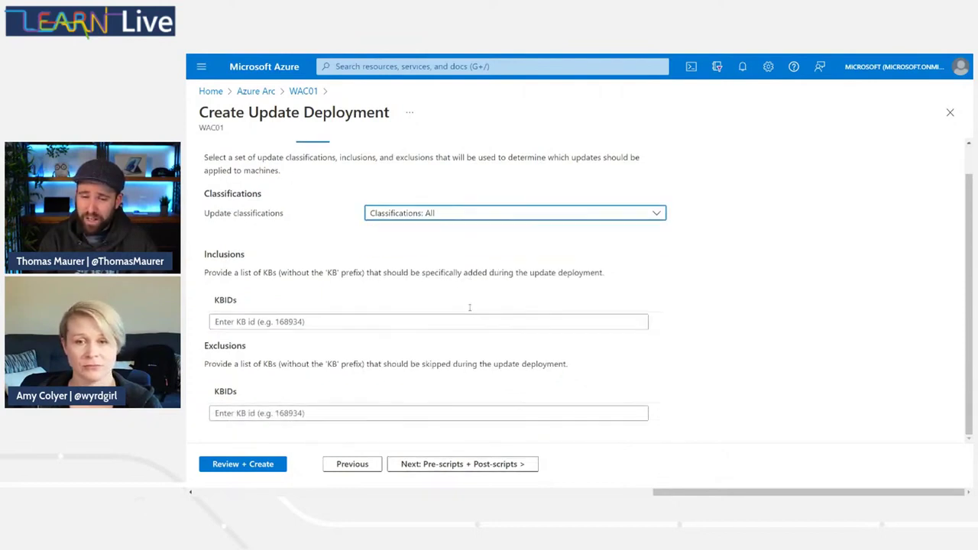
{"action": "scroll", "coordinate": [470, 307], "scroll_direction": "down", "scroll_amount": 1}
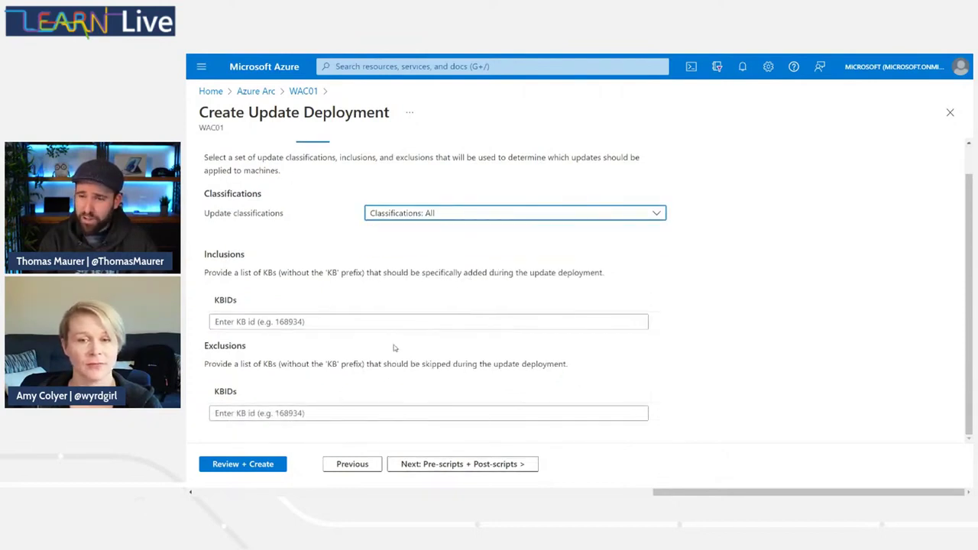
{"action": "scroll", "coordinate": [394, 348], "scroll_direction": "up", "scroll_amount": 1}
{"action": "left_click", "coordinate": [428, 468]}
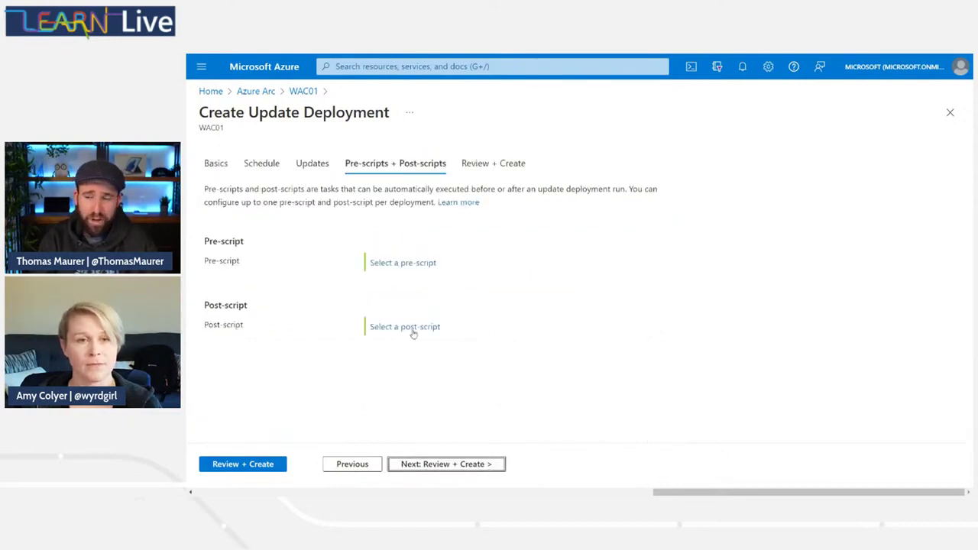
Review the wac update deployment's summary and return to WAC01 without creating the deployment.
{"action": "left_click", "coordinate": [458, 463]}
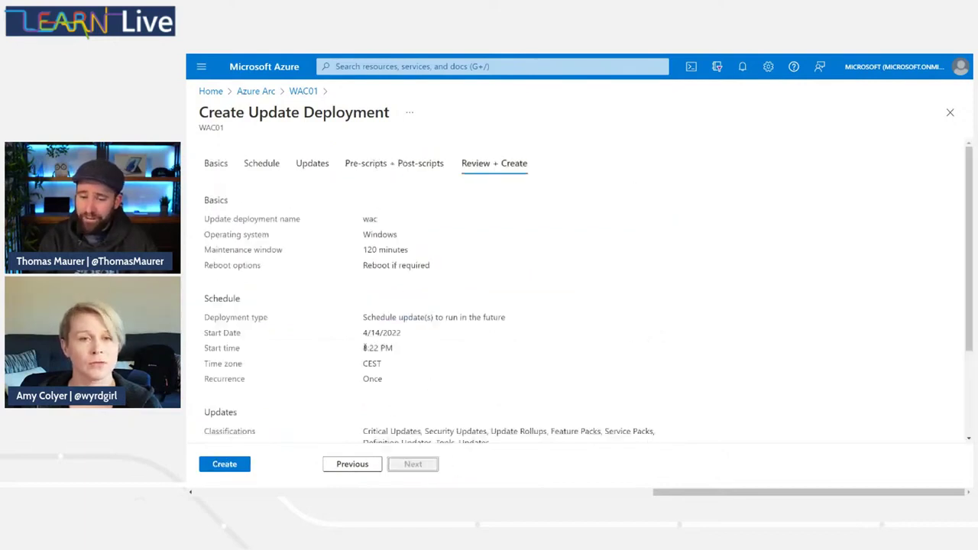
{"action": "scroll", "coordinate": [294, 364], "scroll_direction": "down", "scroll_amount": 3}
{"action": "scroll", "coordinate": [527, 399], "scroll_direction": "up", "scroll_amount": 3}
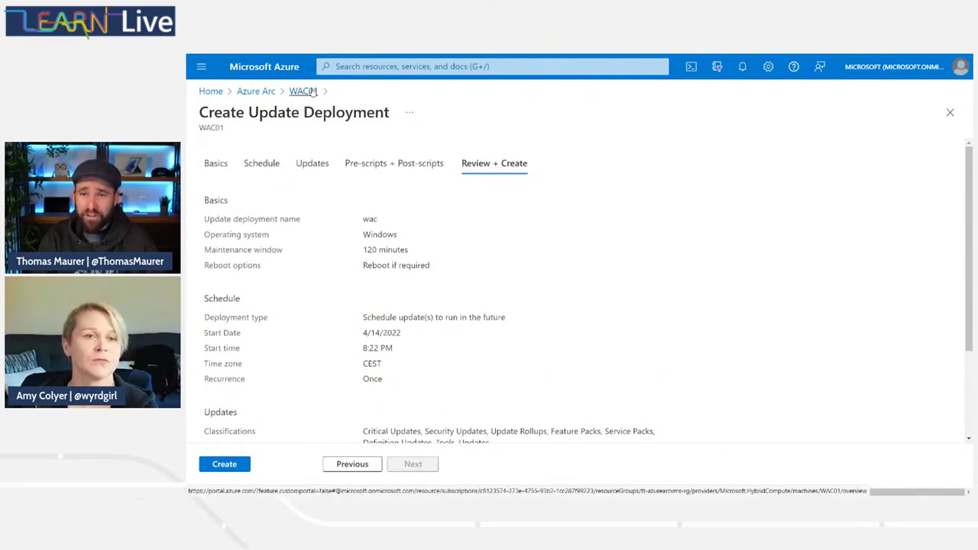
{"action": "left_click", "coordinate": [303, 92]}
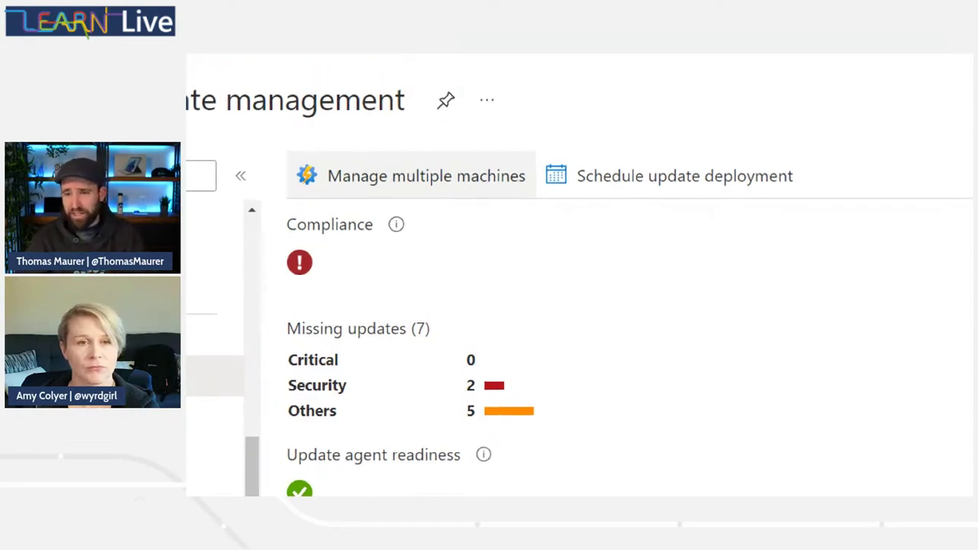
Open update management for multiple machines from WAC01 and review each machine's compliance and update agent readiness.
{"action": "left_click", "coordinate": [435, 177]}
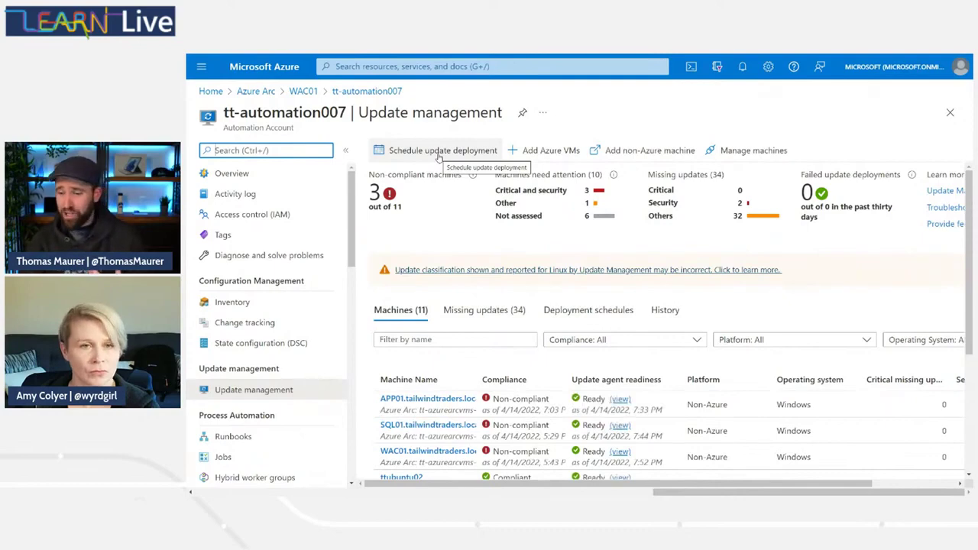
{"action": "scroll", "coordinate": [613, 247], "scroll_direction": "down", "scroll_amount": 2}
{"action": "scroll", "coordinate": [613, 247], "scroll_direction": "down", "scroll_amount": 2}
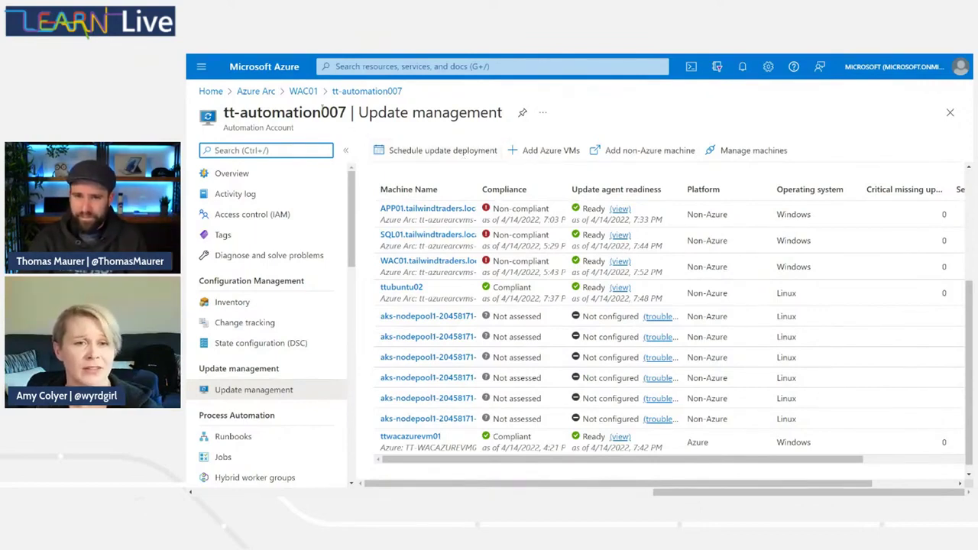
Return to the portal home page, search for explorer and open Resource Graph Explorer.
{"action": "left_click", "coordinate": [265, 92]}
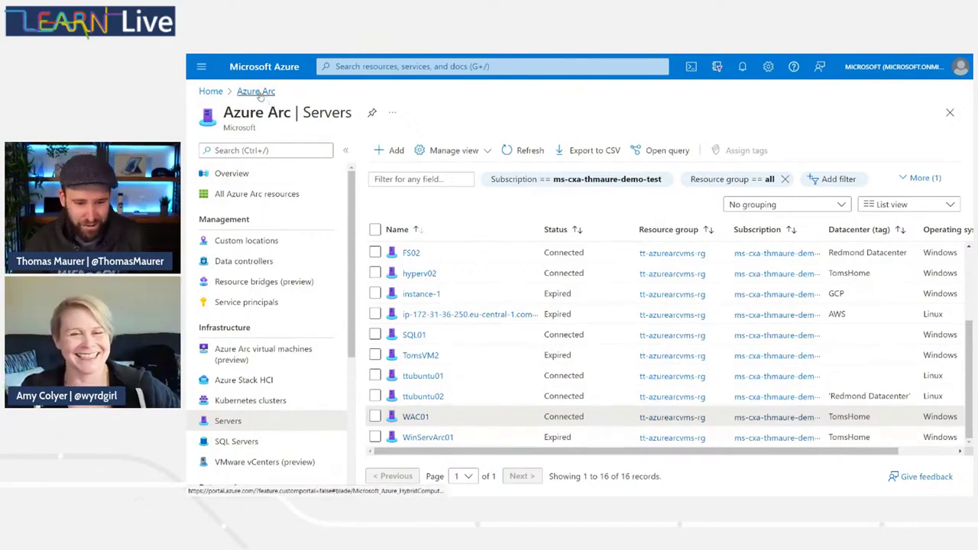
{"action": "left_click", "coordinate": [205, 92]}
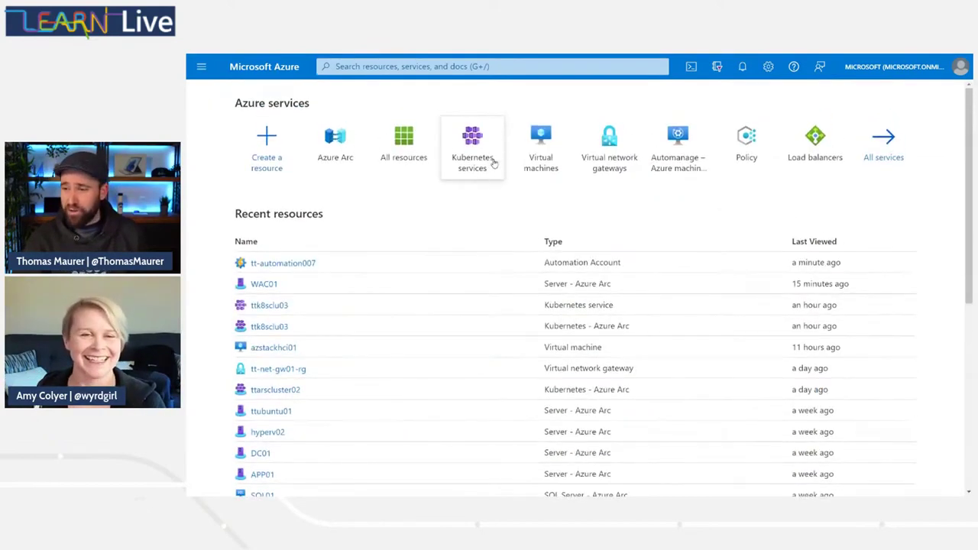
{"action": "mouse_move", "coordinate": [494, 163]}
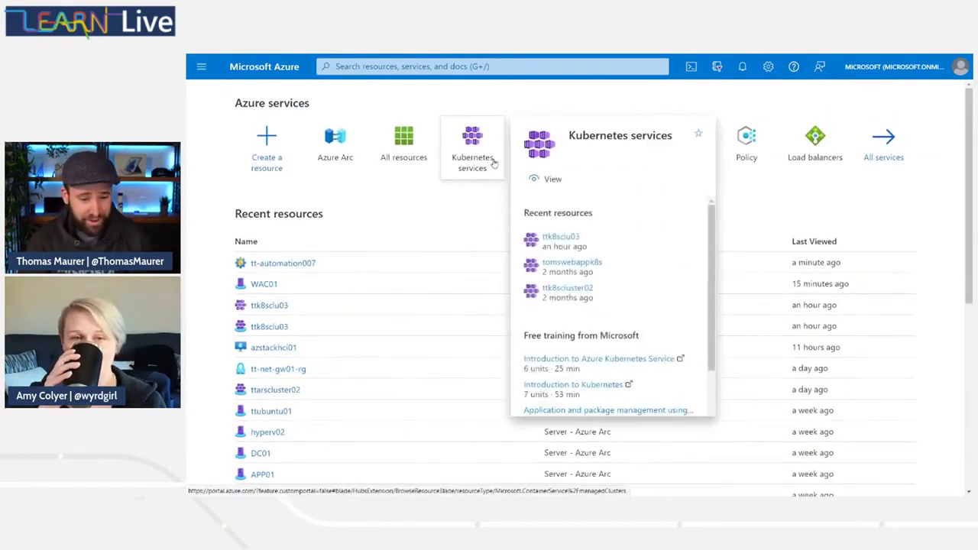
{"action": "left_click", "coordinate": [412, 67]}
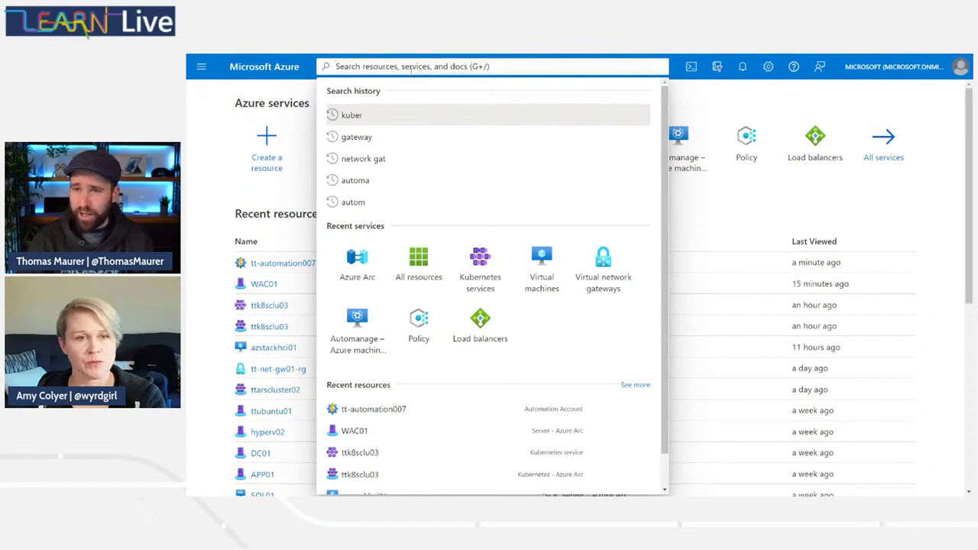
{"action": "type", "text": "explorer"}
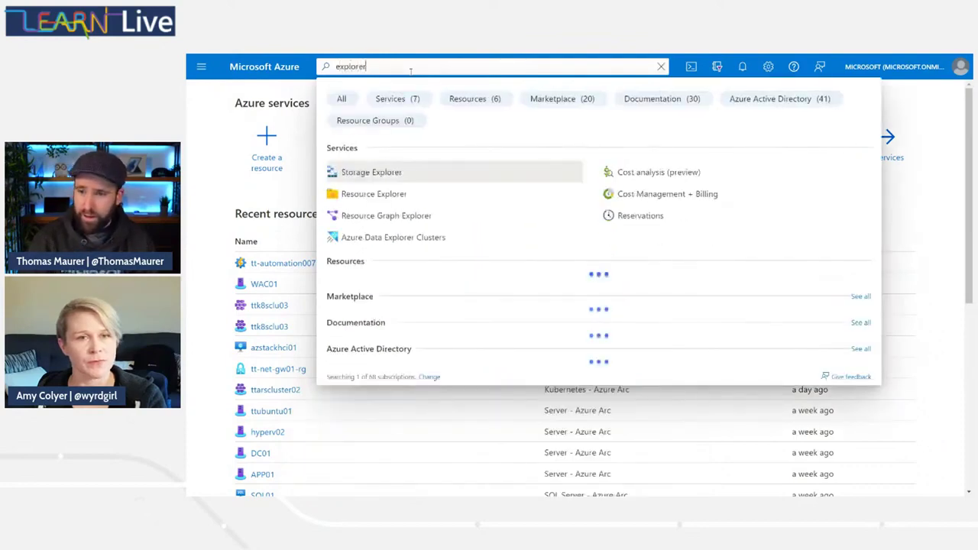
{"action": "left_click", "coordinate": [408, 216]}
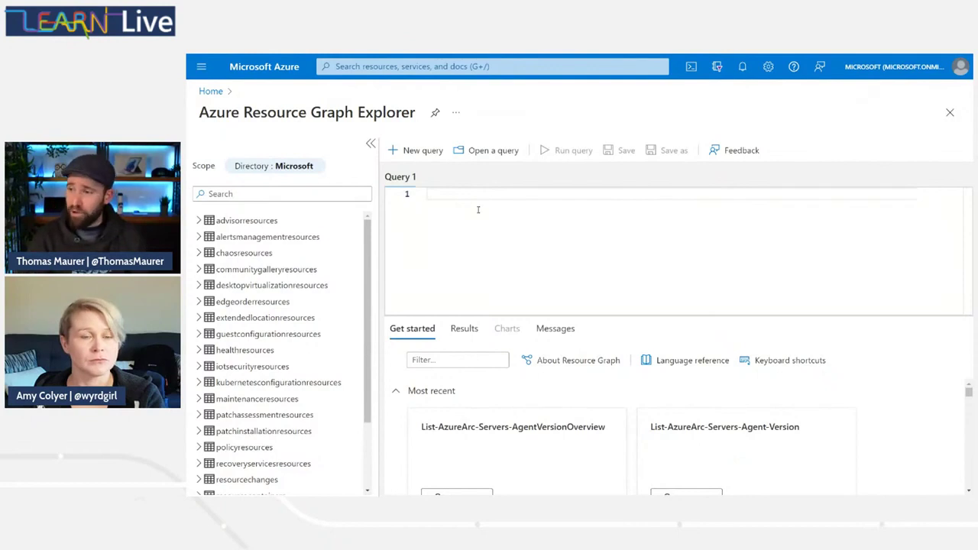
Open the private query List-AzureArc-Servers, run it and look through the servers in the enlarged results area.
{"action": "left_click", "coordinate": [475, 152]}
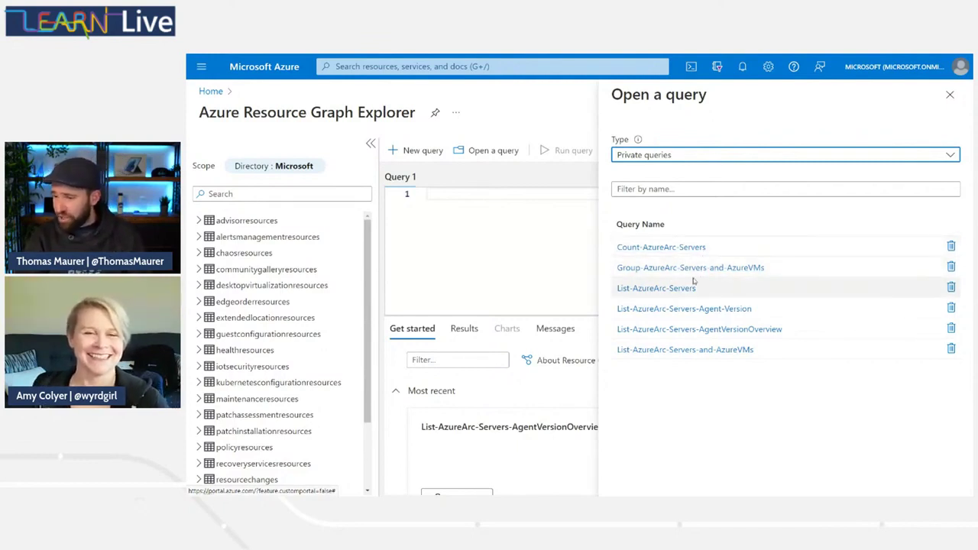
{"action": "left_click", "coordinate": [655, 288]}
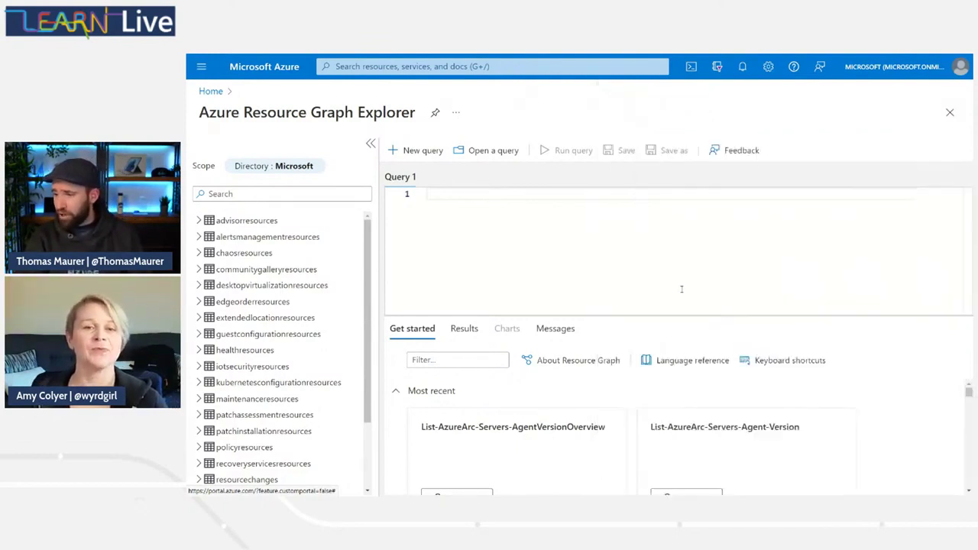
{"action": "left_click", "coordinate": [519, 234]}
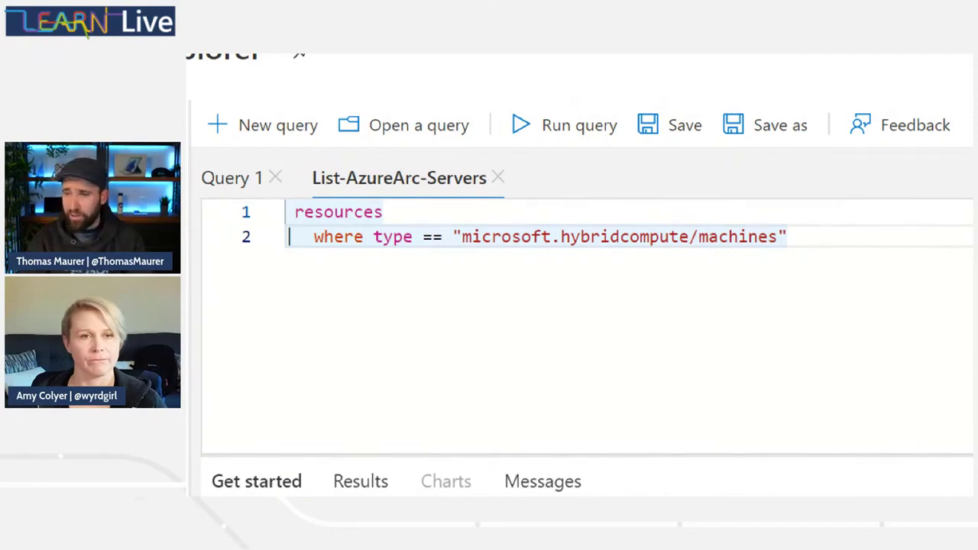
{"action": "left_click", "coordinate": [579, 124]}
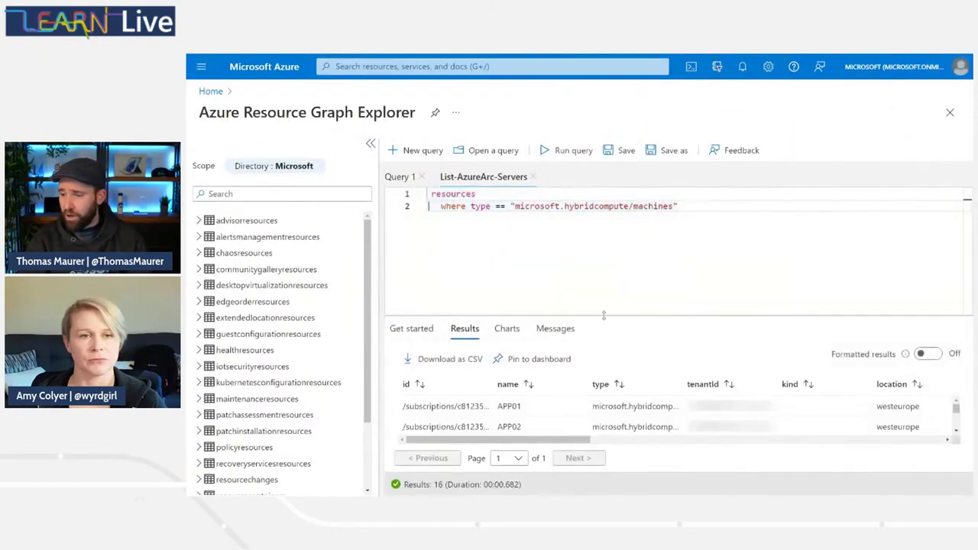
{"action": "left_click_drag", "start_coordinate": [602, 314], "coordinate": [601, 244]}
{"action": "scroll", "coordinate": [597, 367], "scroll_direction": "down", "scroll_amount": 1}
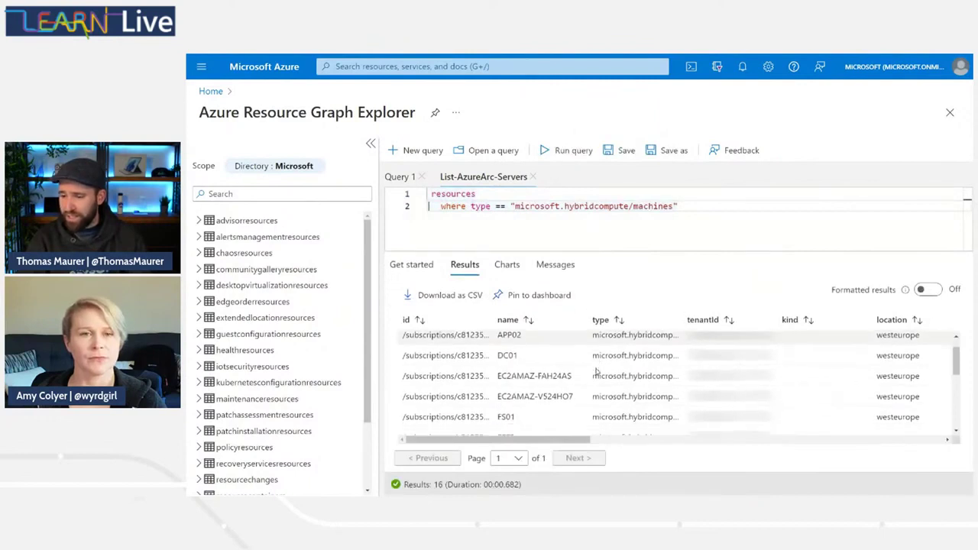
{"action": "scroll", "coordinate": [598, 372], "scroll_direction": "down", "scroll_amount": 3}
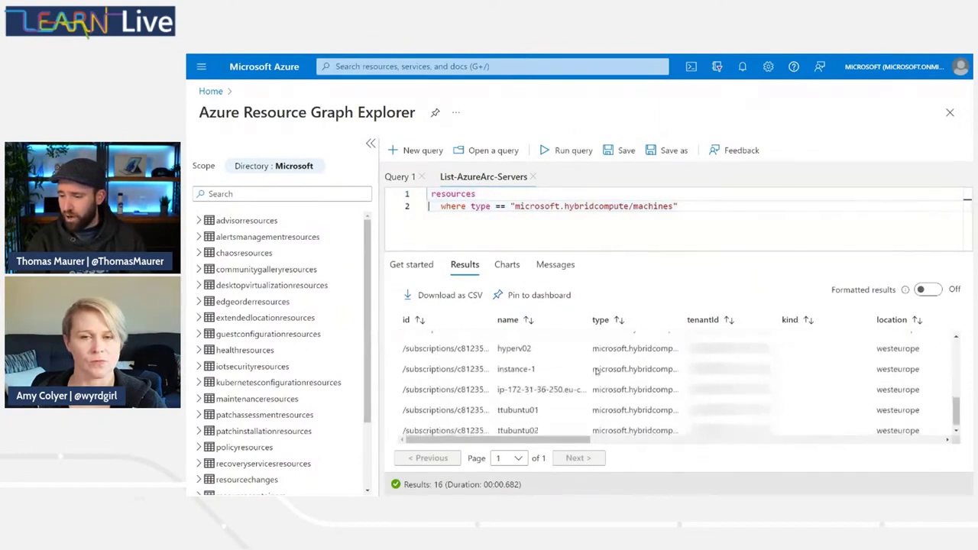
{"action": "scroll", "coordinate": [596, 371], "scroll_direction": "up", "scroll_amount": 4}
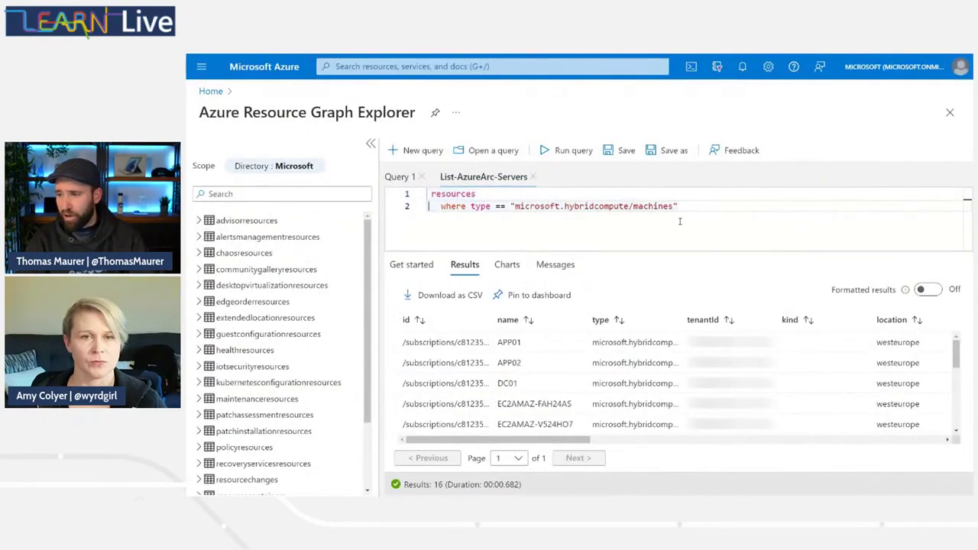
{"action": "scroll", "coordinate": [640, 375], "scroll_direction": "down", "scroll_amount": 5}
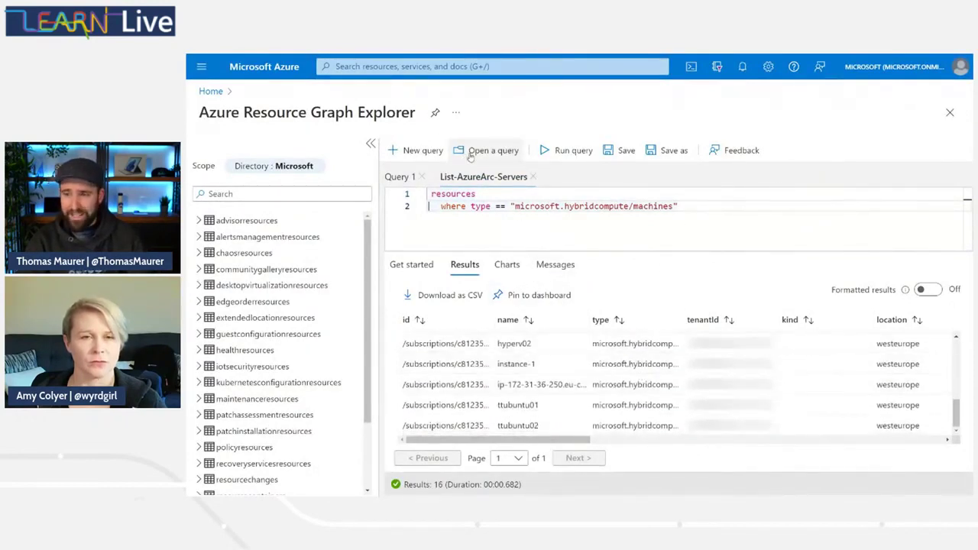
Open and run the private query List-AzureArc-Servers-and-AzureVMs, and look through the machines in the enlarged results area.
{"action": "left_click", "coordinate": [504, 151]}
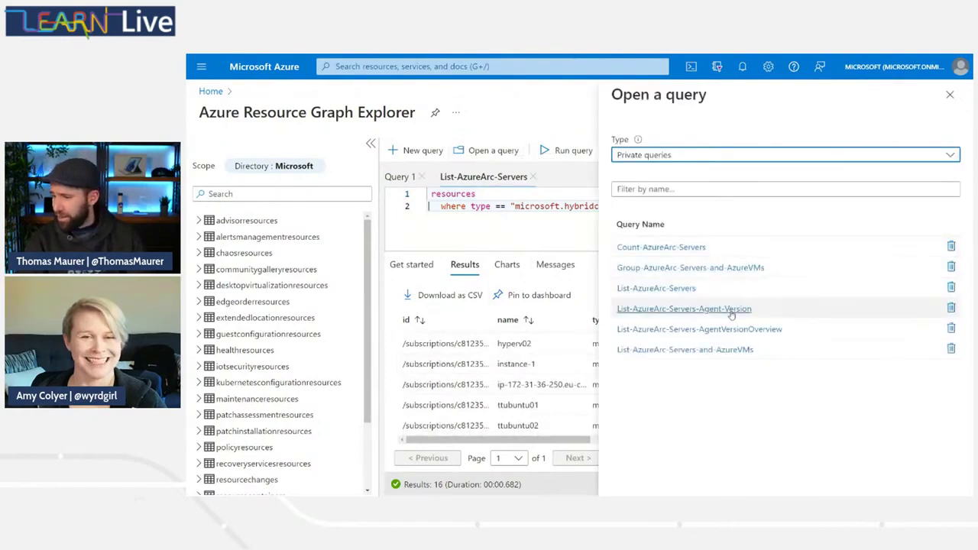
{"action": "left_click", "coordinate": [730, 350]}
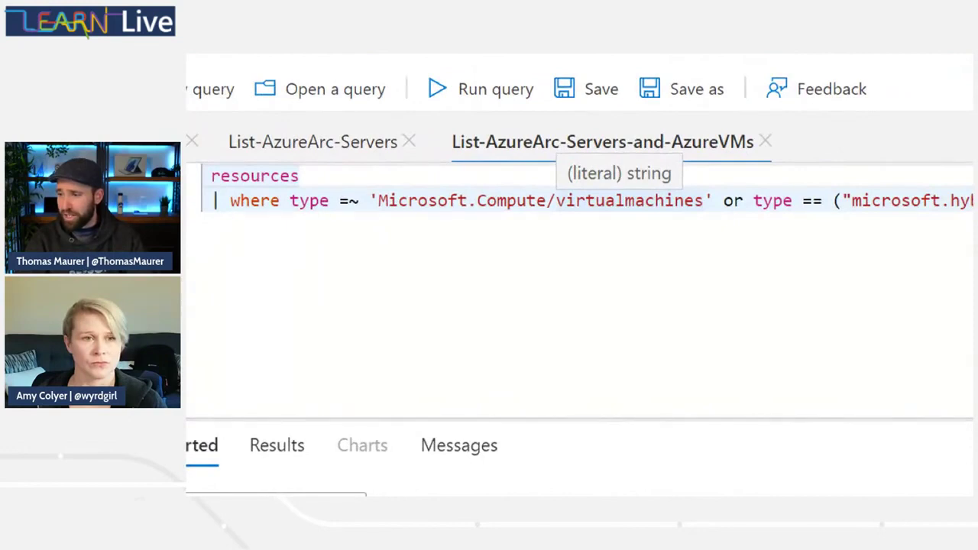
{"action": "left_click", "coordinate": [488, 96]}
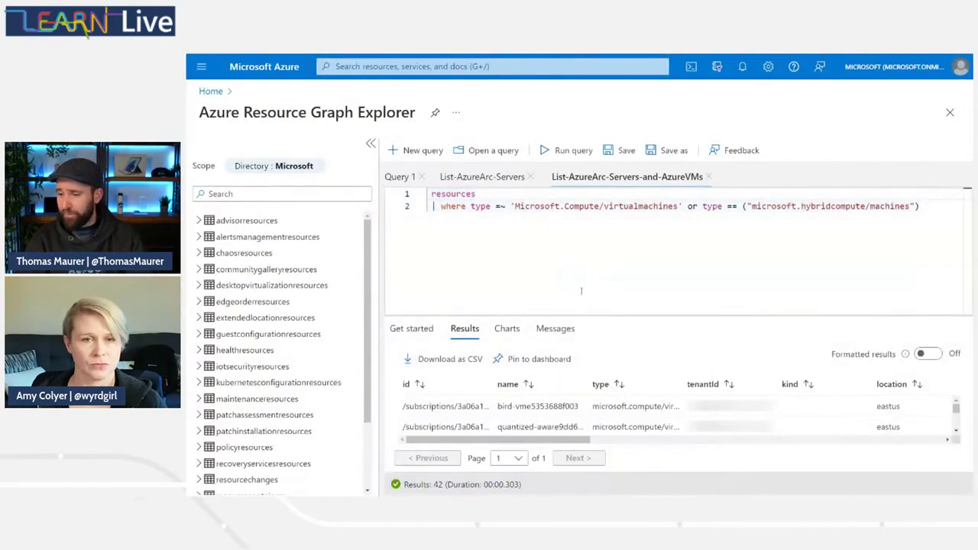
{"action": "left_click_drag", "start_coordinate": [585, 315], "coordinate": [586, 254]}
{"action": "scroll", "coordinate": [609, 353], "scroll_direction": "down", "scroll_amount": 3}
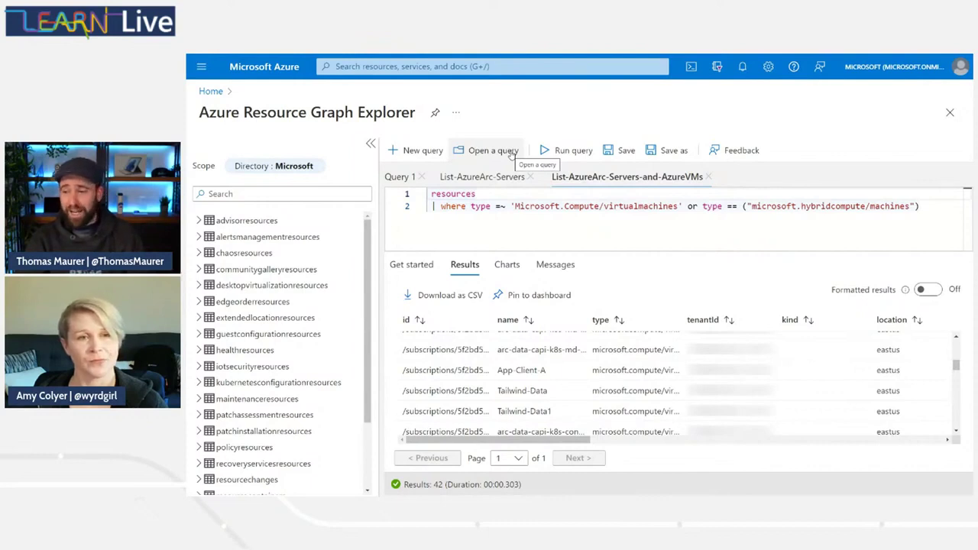
{"action": "scroll", "coordinate": [575, 411], "scroll_direction": "down", "scroll_amount": 1}
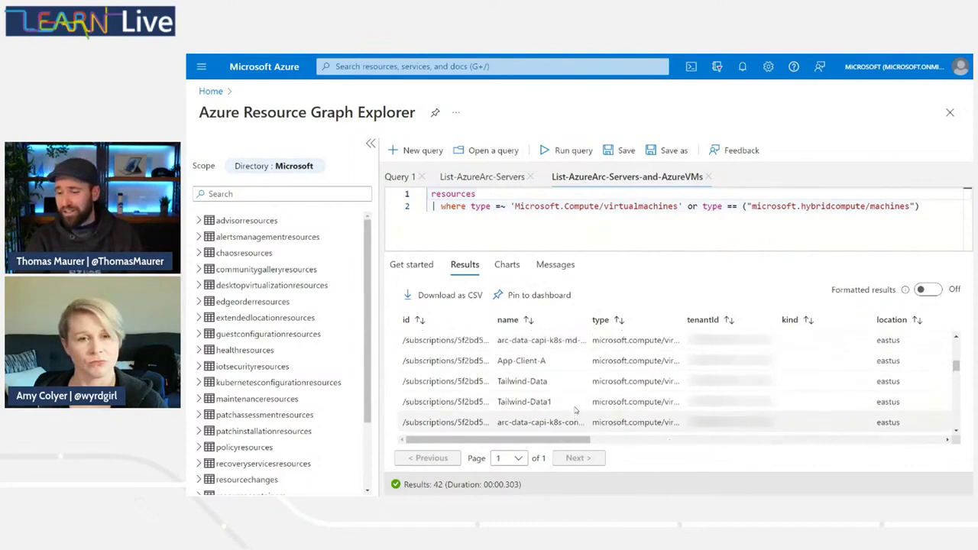
{"action": "scroll", "coordinate": [576, 411], "scroll_direction": "up", "scroll_amount": 3}
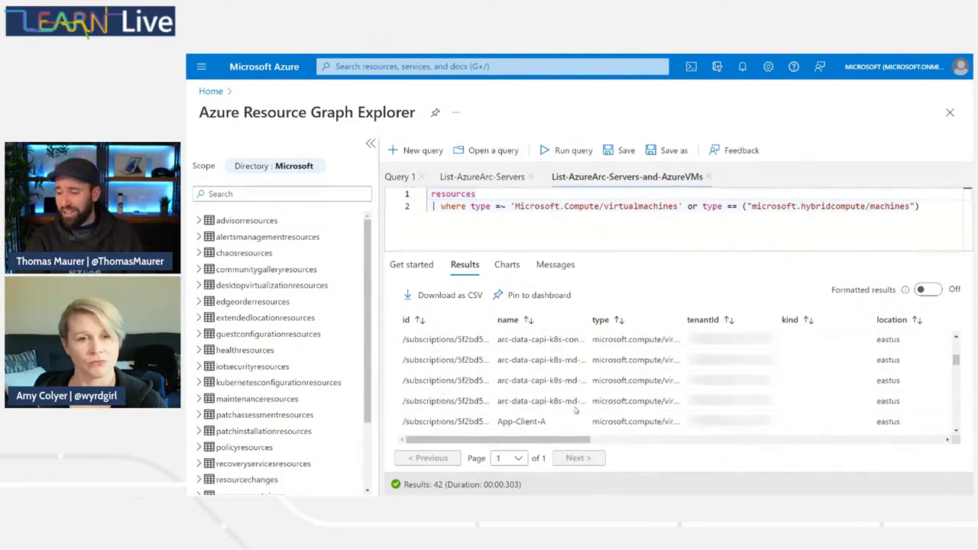
Open and run the private query Group-AzureArc-Servers-and-AzureVMs, and enlarge the results area.
{"action": "left_click", "coordinate": [497, 151]}
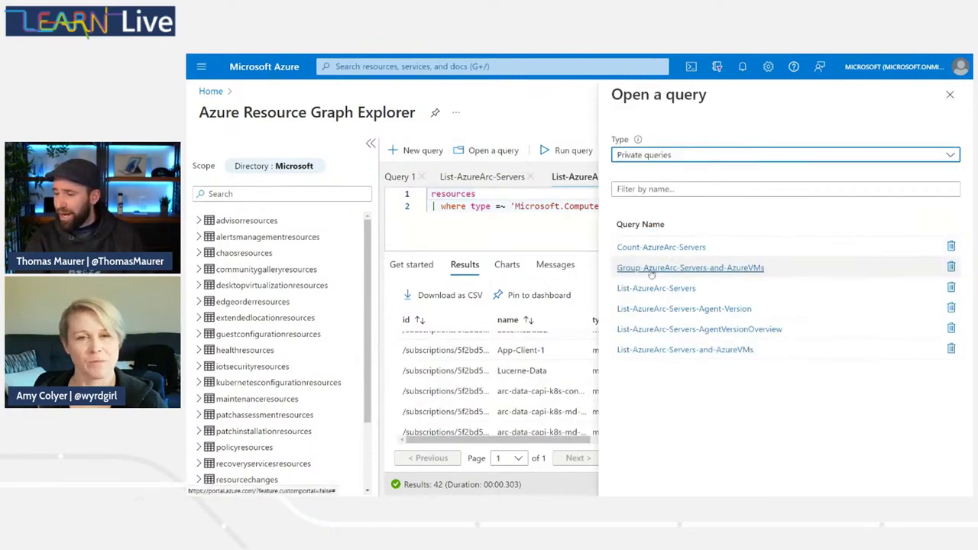
{"action": "left_click", "coordinate": [745, 269]}
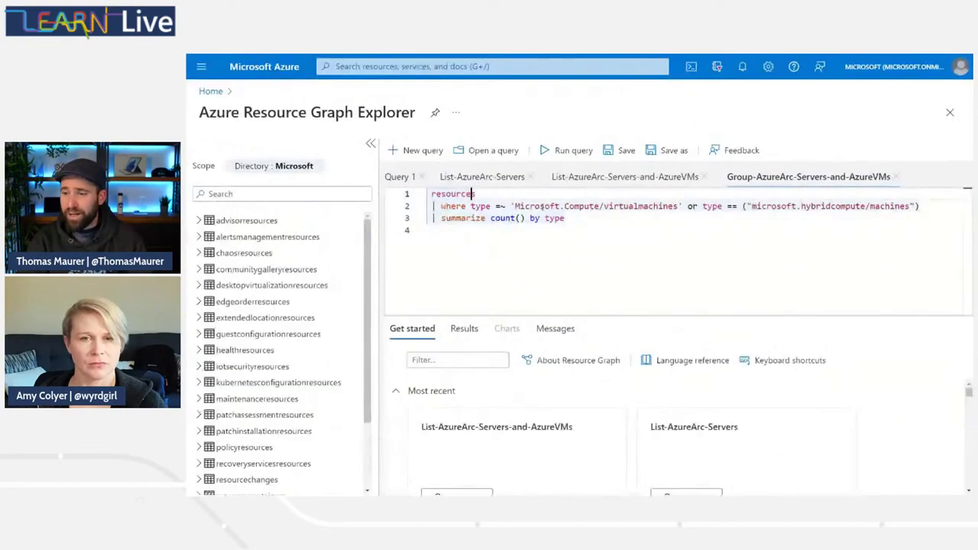
{"action": "left_click", "coordinate": [567, 151]}
{"action": "left_click_drag", "start_coordinate": [597, 315], "coordinate": [596, 250]}
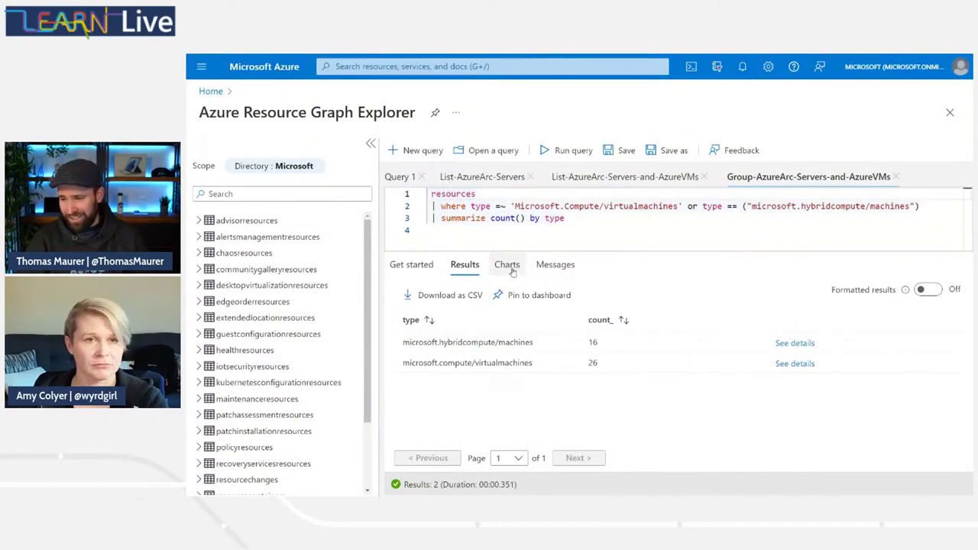
Display the grouped query results as a donut chart and examine the segments for both machine types.
{"action": "left_click", "coordinate": [511, 269]}
{"action": "left_click", "coordinate": [479, 293]}
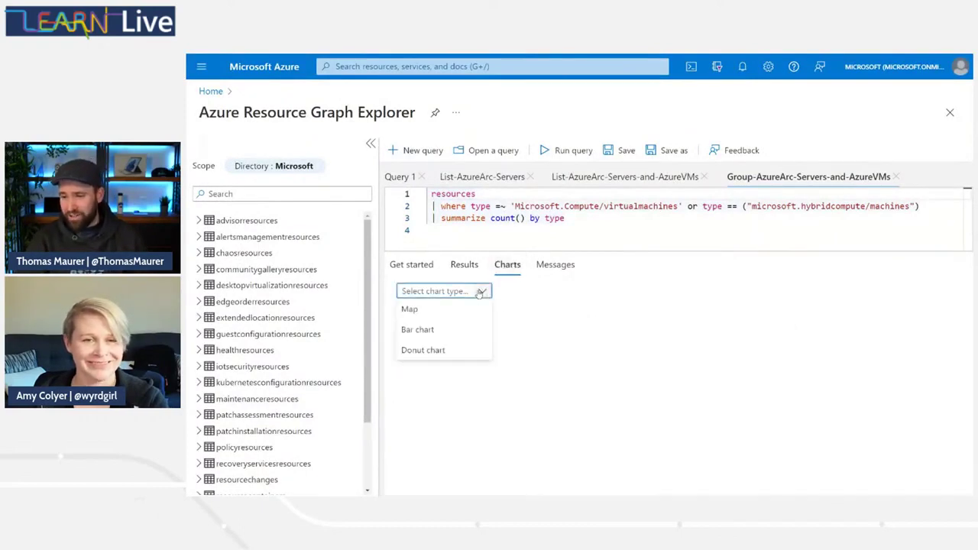
{"action": "left_click", "coordinate": [468, 357]}
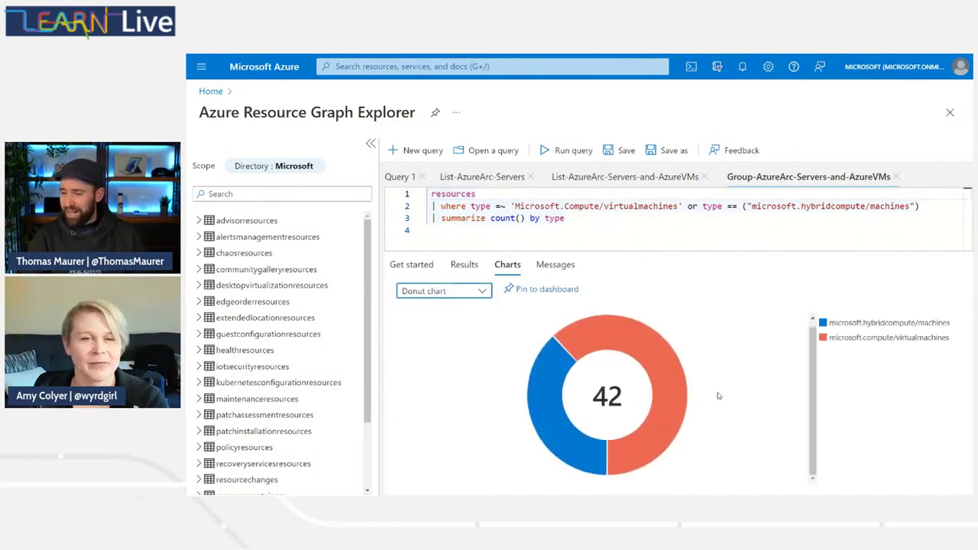
{"action": "mouse_move", "coordinate": [683, 362]}
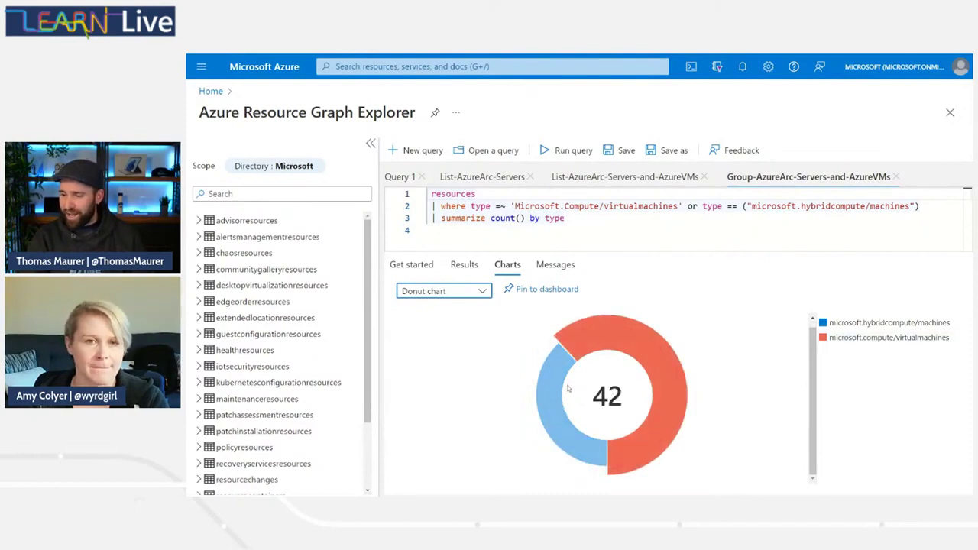
{"action": "mouse_move", "coordinate": [556, 386]}
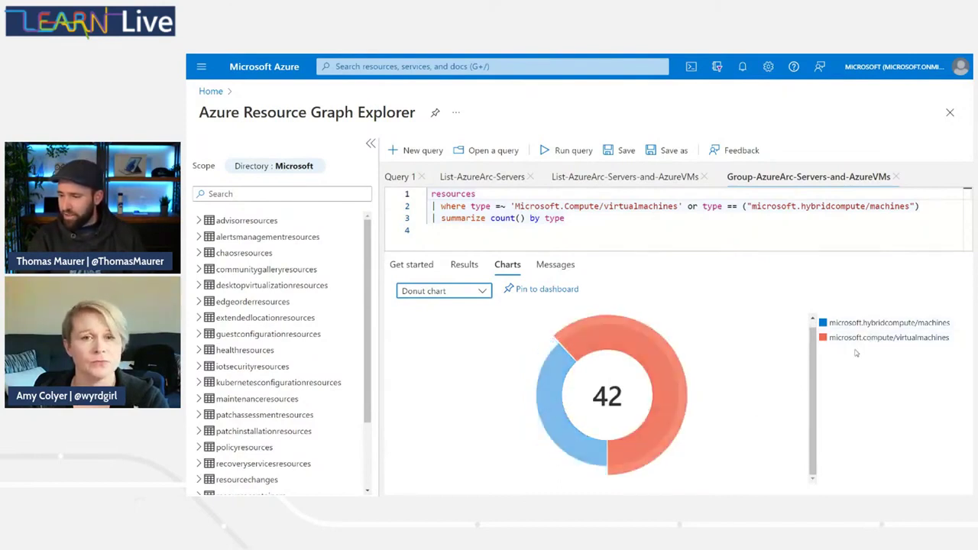
Switch the grouped query results to a bar chart, review it and return to the portal home page.
{"action": "left_click", "coordinate": [483, 294]}
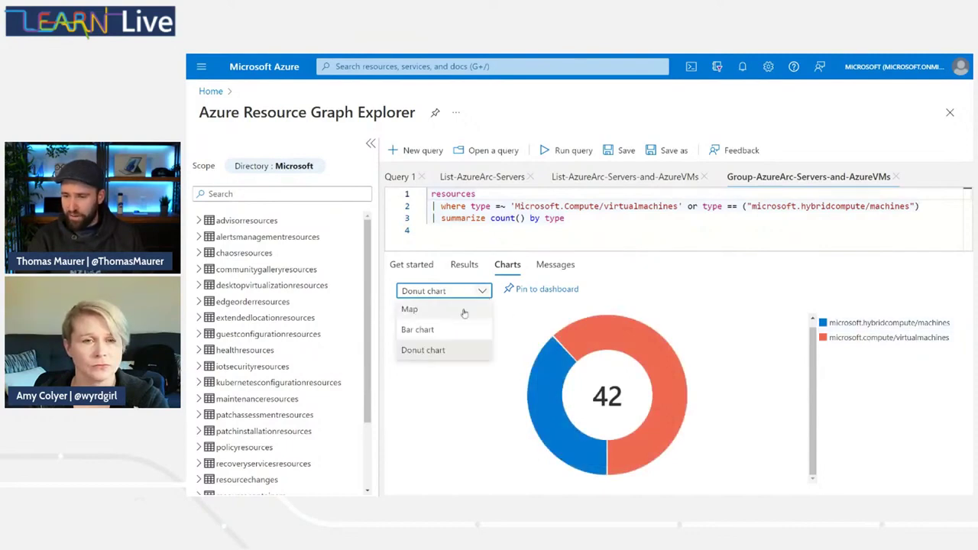
{"action": "left_click", "coordinate": [450, 331]}
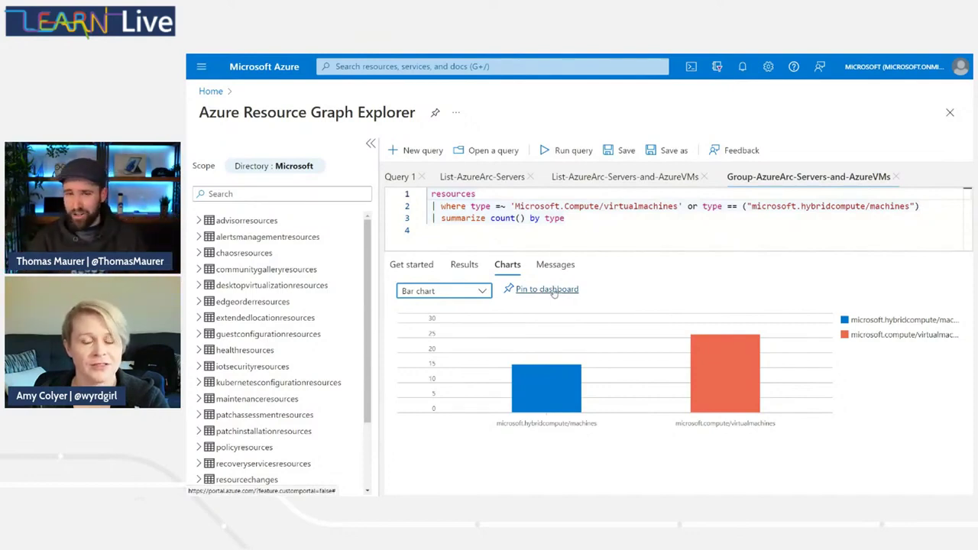
{"action": "left_click", "coordinate": [207, 93]}
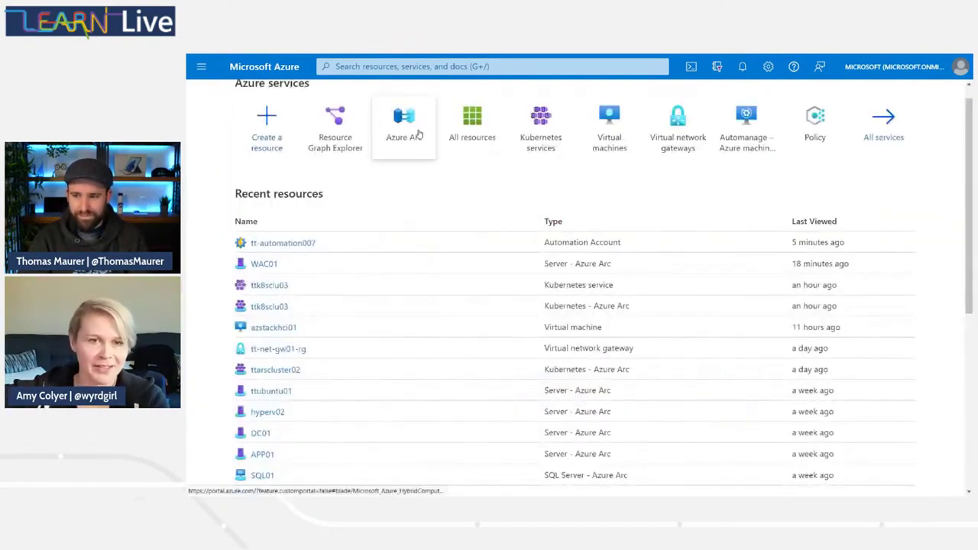
Switch to the Microsoft Learn module and read through the unit Describe Azure Arc enabled servers down to its end.
{"action": "mouse_move", "coordinate": [415, 143]}
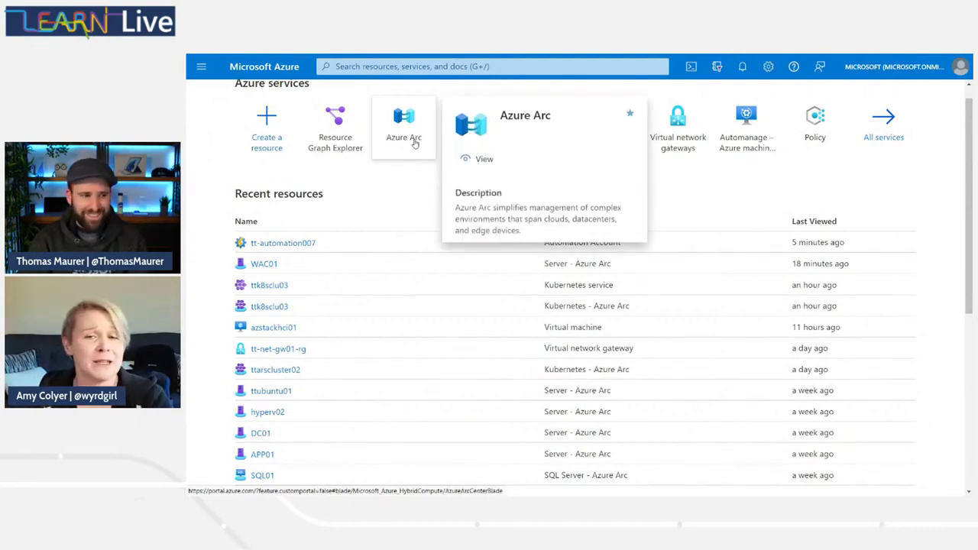
{"action": "key", "text": "alt+Tab"}
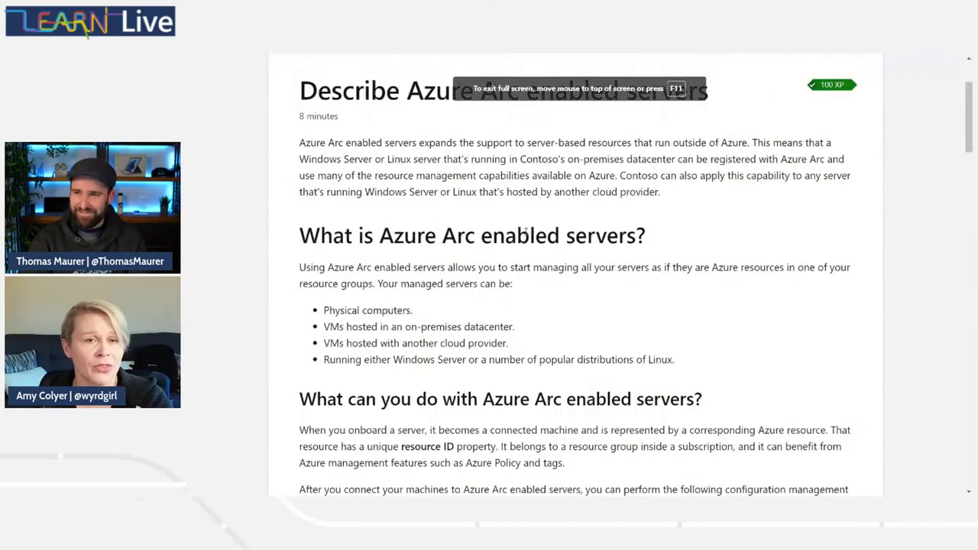
{"action": "scroll", "coordinate": [525, 231], "scroll_direction": "down", "scroll_amount": 6}
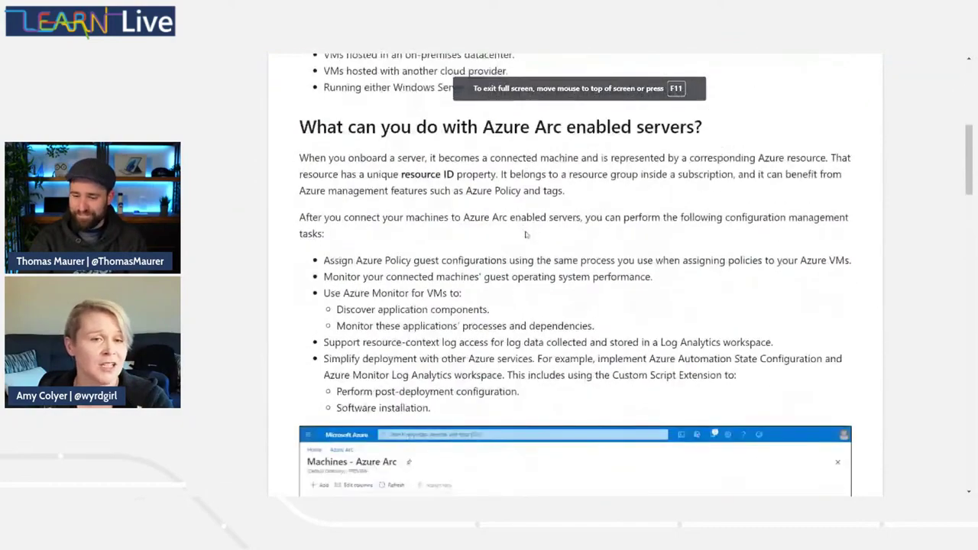
{"action": "scroll", "coordinate": [526, 235], "scroll_direction": "down", "scroll_amount": 3}
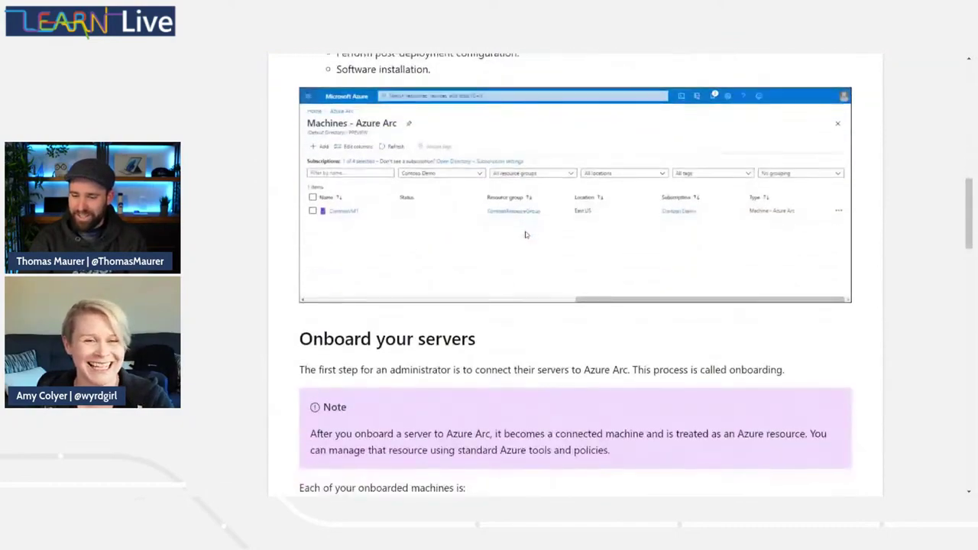
{"action": "scroll", "coordinate": [527, 234], "scroll_direction": "down", "scroll_amount": 1}
{"action": "scroll", "coordinate": [525, 234], "scroll_direction": "down", "scroll_amount": 10}
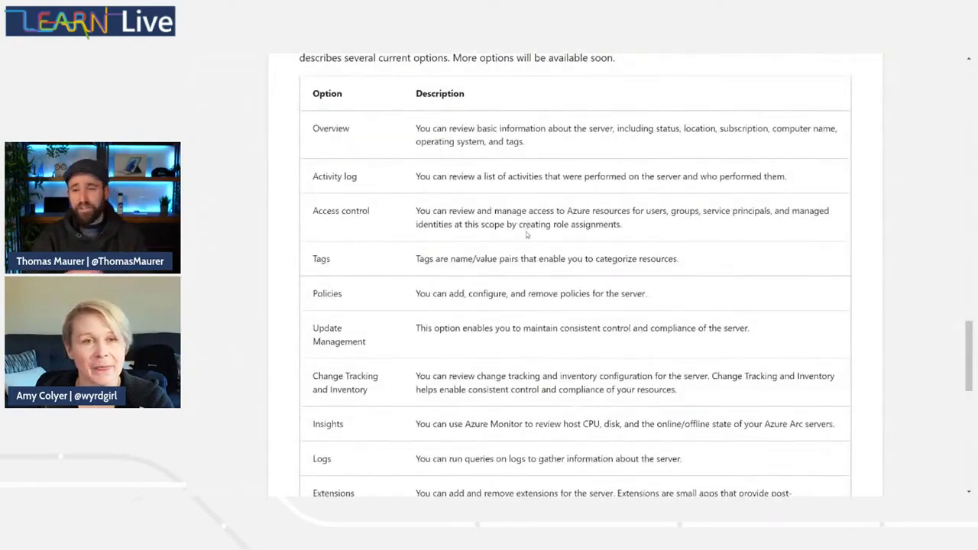
{"action": "scroll", "coordinate": [384, 199], "scroll_direction": "down", "scroll_amount": 4}
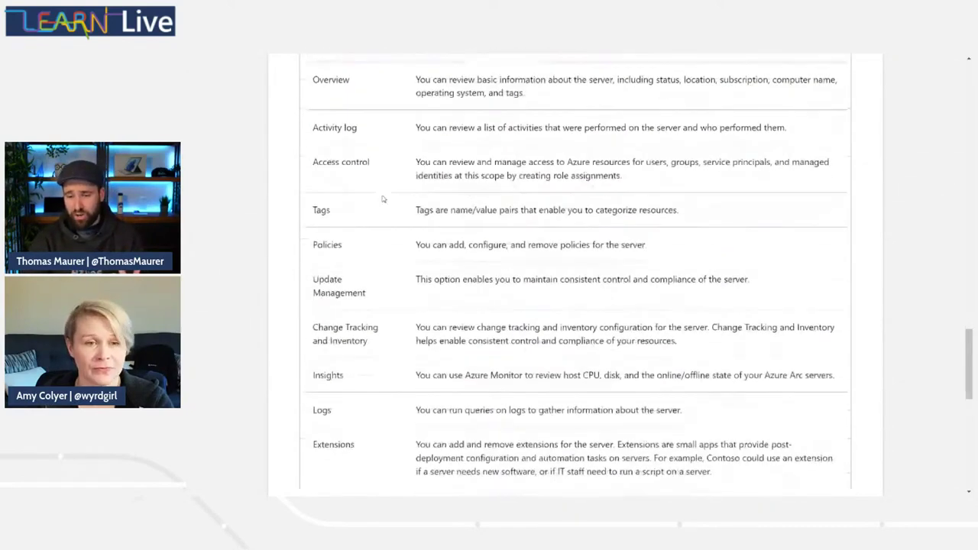
{"action": "scroll", "coordinate": [384, 199], "scroll_direction": "down", "scroll_amount": 3}
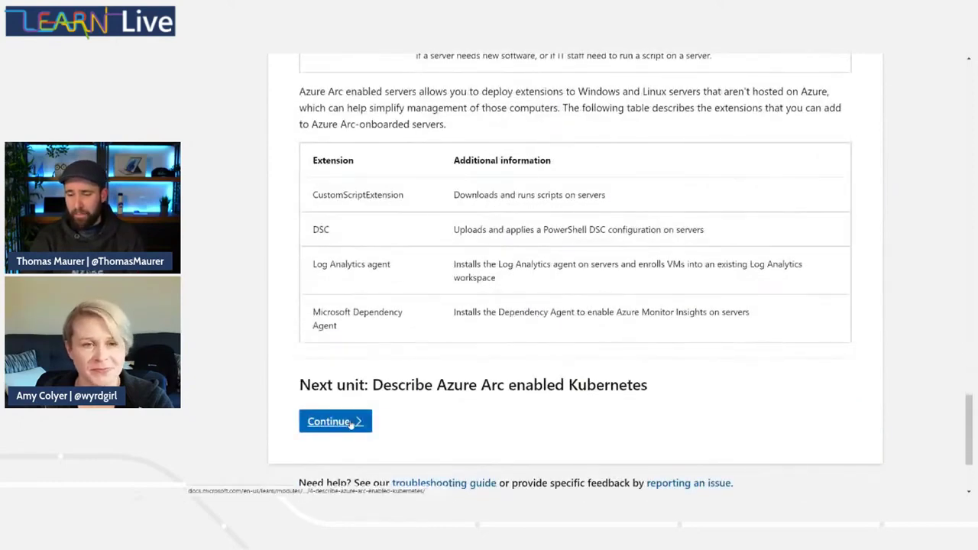
Continue to the unit Describe Azure Arc enabled Kubernetes and read through its sections on capabilities, configuration and inventory data.
{"action": "left_click", "coordinate": [333, 421]}
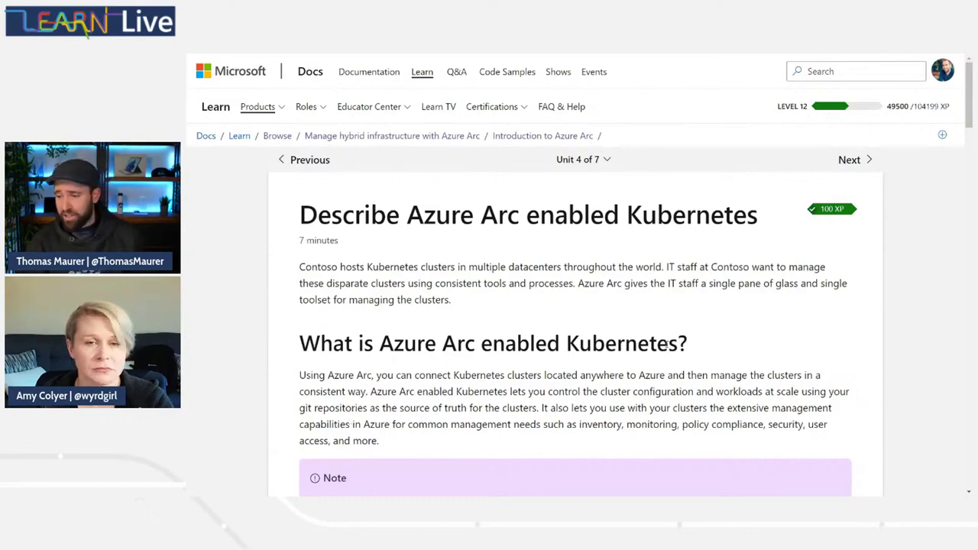
{"action": "scroll", "coordinate": [667, 344], "scroll_direction": "down", "scroll_amount": 3}
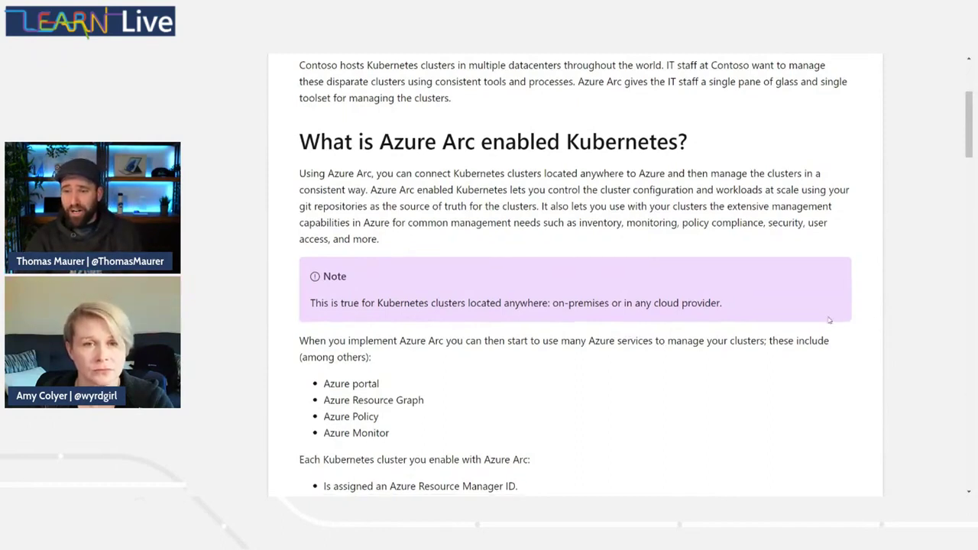
{"action": "scroll", "coordinate": [829, 320], "scroll_direction": "down", "scroll_amount": 3}
{"action": "scroll", "coordinate": [829, 320], "scroll_direction": "down", "scroll_amount": 6}
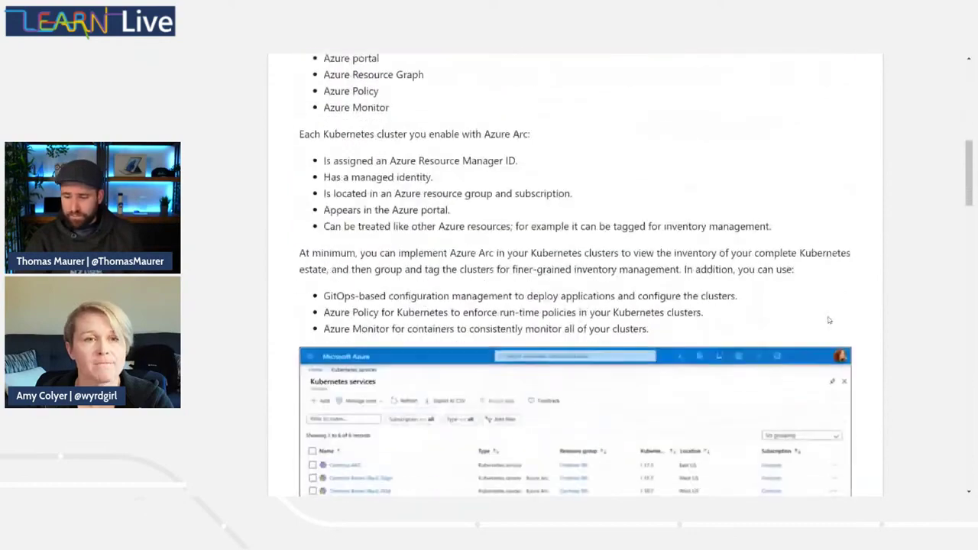
{"action": "scroll", "coordinate": [829, 320], "scroll_direction": "down", "scroll_amount": 6}
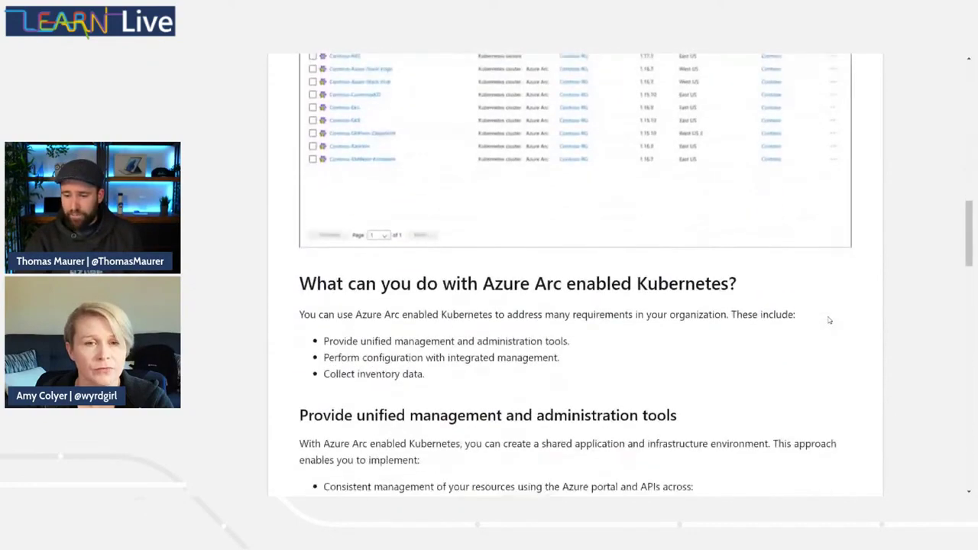
{"action": "scroll", "coordinate": [829, 320], "scroll_direction": "down", "scroll_amount": 1}
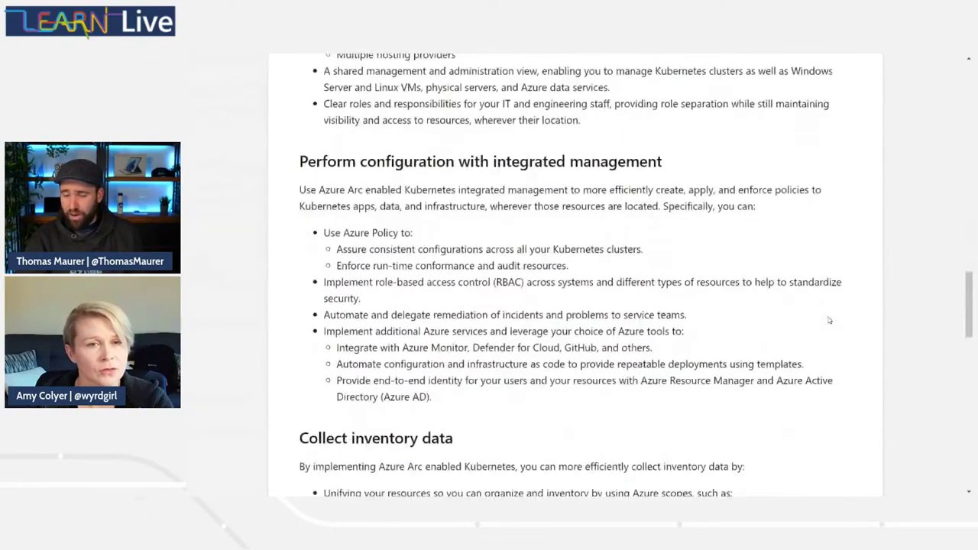
{"action": "scroll", "coordinate": [829, 320], "scroll_direction": "down", "scroll_amount": 2}
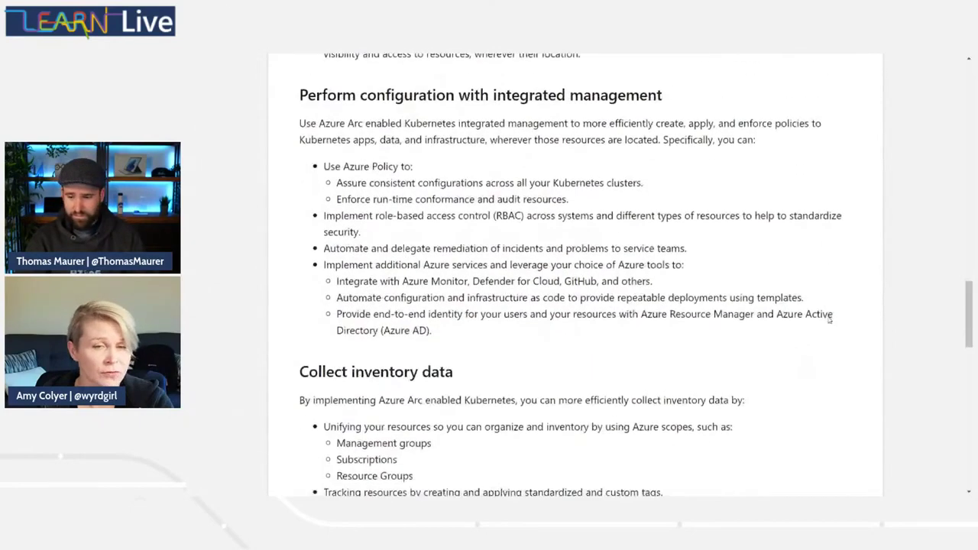
Switch back to the Azure portal and open the cluster ttk8sclu03 from the Azure Arc Kubernetes clusters.
{"action": "key", "text": "alt+Tab"}
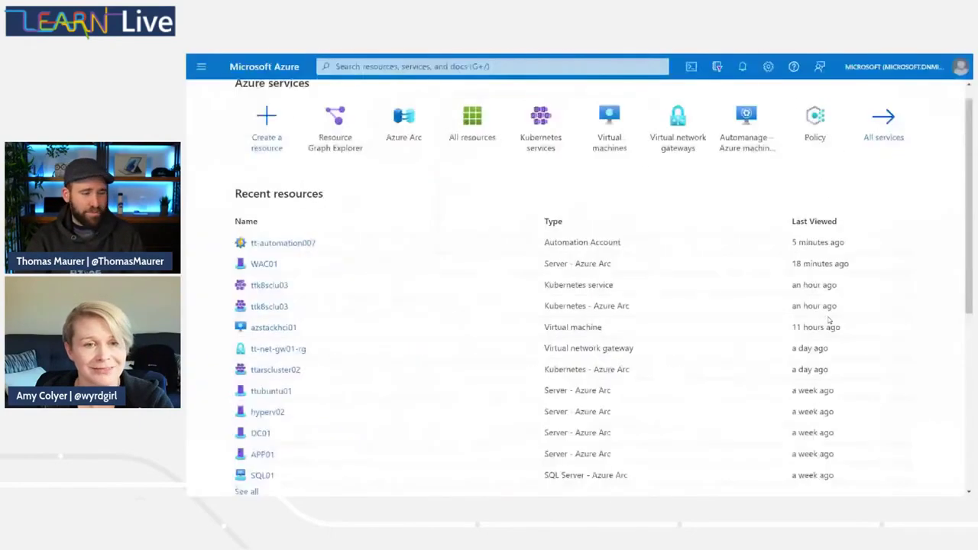
{"action": "left_click", "coordinate": [411, 122]}
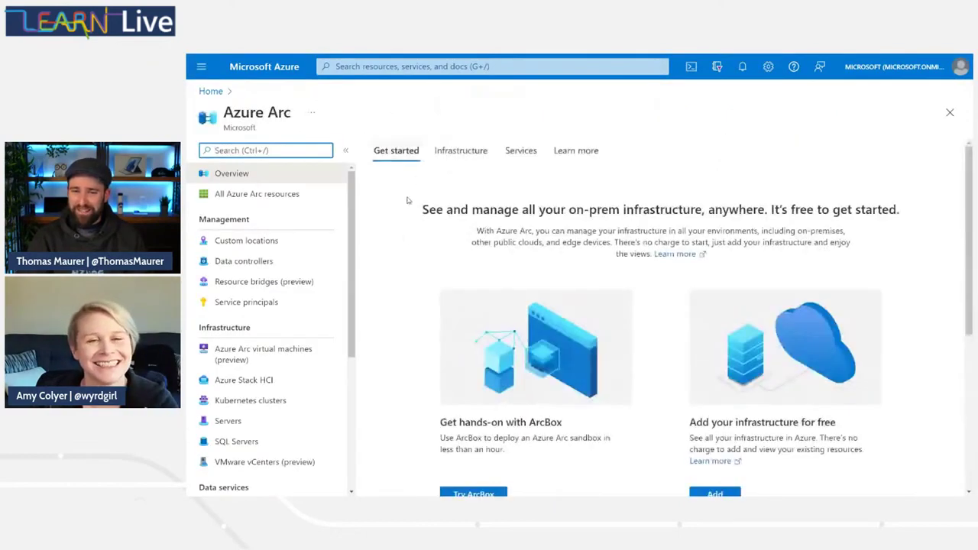
{"action": "left_click", "coordinate": [250, 405]}
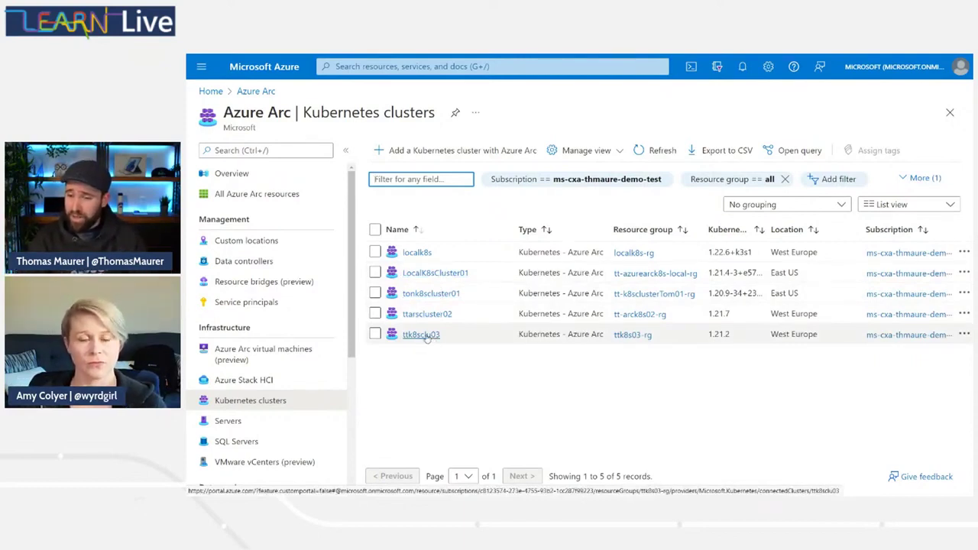
{"action": "left_click", "coordinate": [424, 335]}
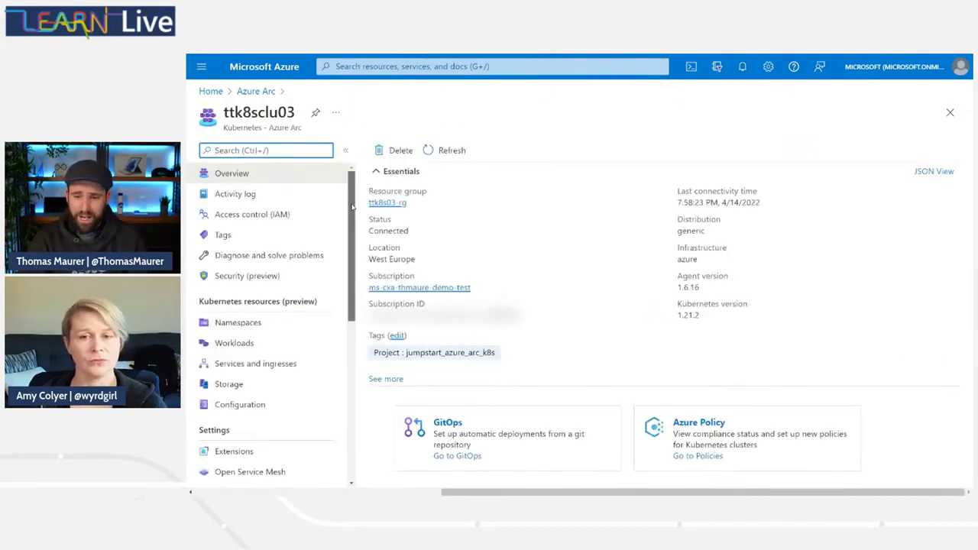
Look through the management options of the cluster ttk8sclu03 and open its GitOps (preview) configurations.
{"action": "left_click_drag", "start_coordinate": [352, 209], "coordinate": [352, 371]}
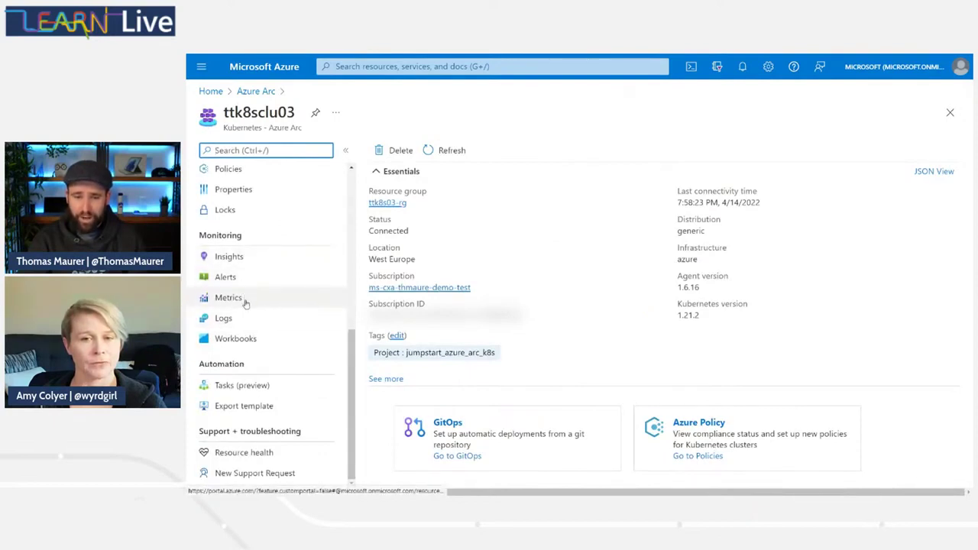
{"action": "scroll", "coordinate": [248, 305], "scroll_direction": "up", "scroll_amount": 4}
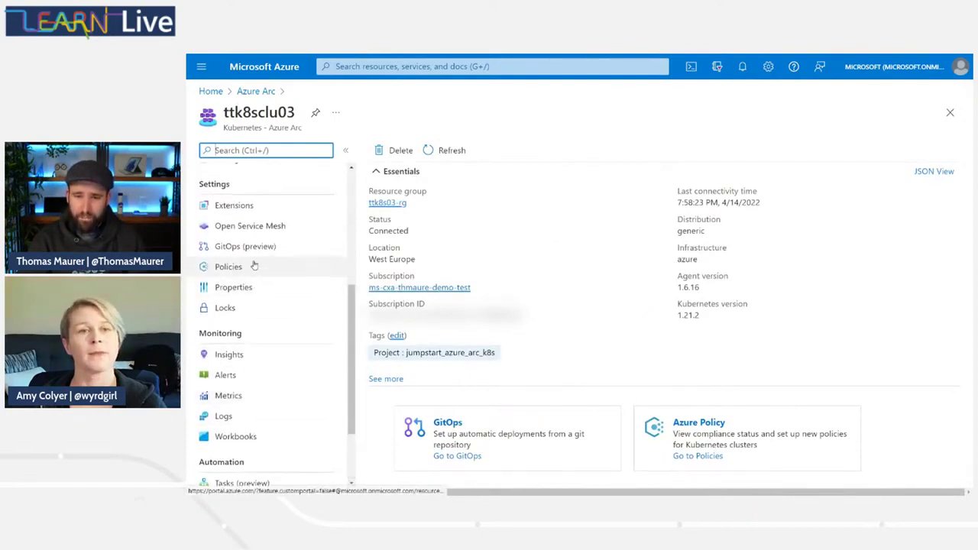
{"action": "scroll", "coordinate": [257, 272], "scroll_direction": "up", "scroll_amount": 1}
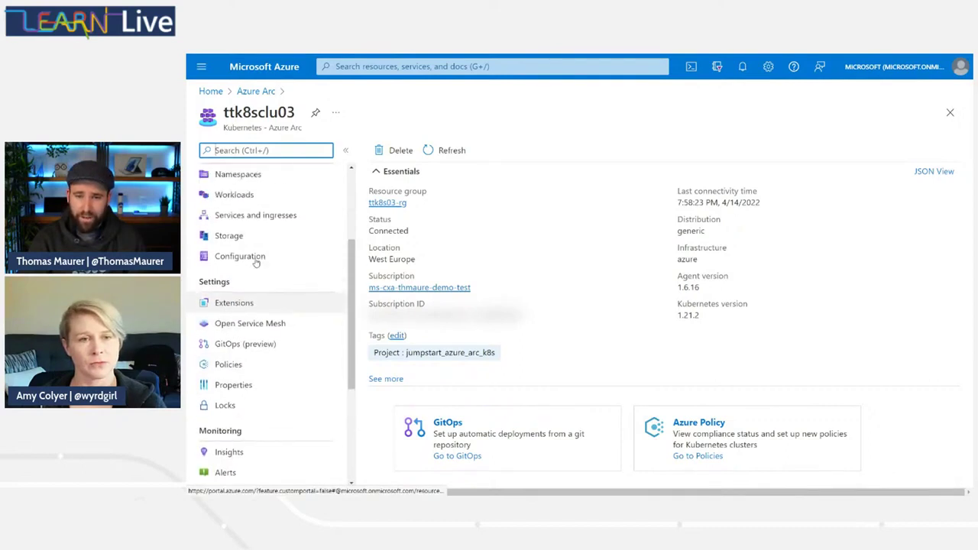
{"action": "scroll", "coordinate": [258, 285], "scroll_direction": "up", "scroll_amount": 2}
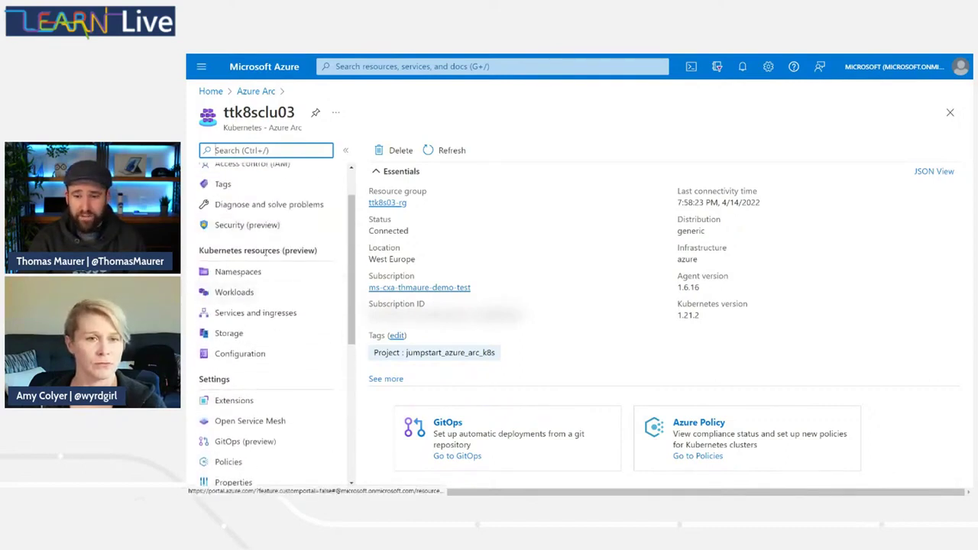
{"action": "scroll", "coordinate": [271, 283], "scroll_direction": "down", "scroll_amount": 1}
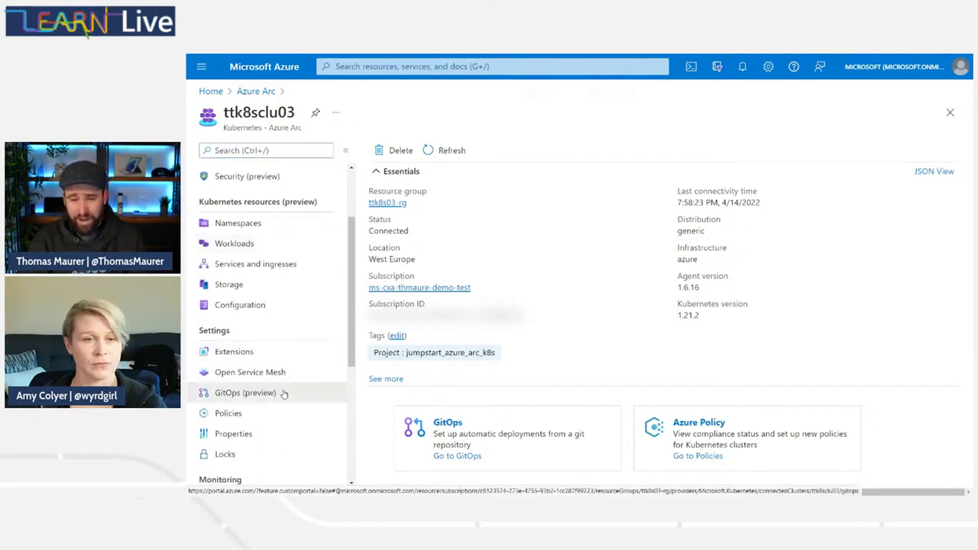
{"action": "left_click", "coordinate": [244, 392]}
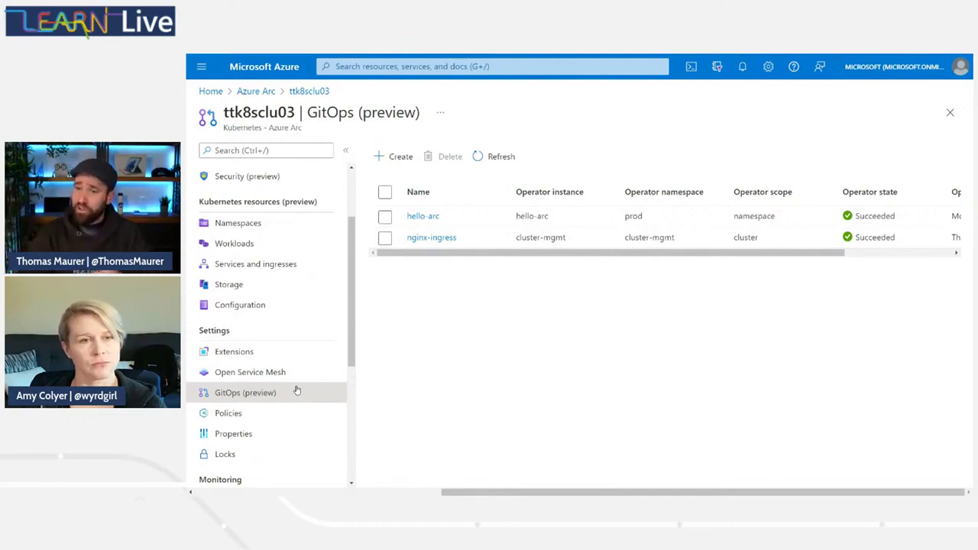
Open the hello-arc GitOps configuration and examine its operator and repository details.
{"action": "left_click", "coordinate": [420, 215]}
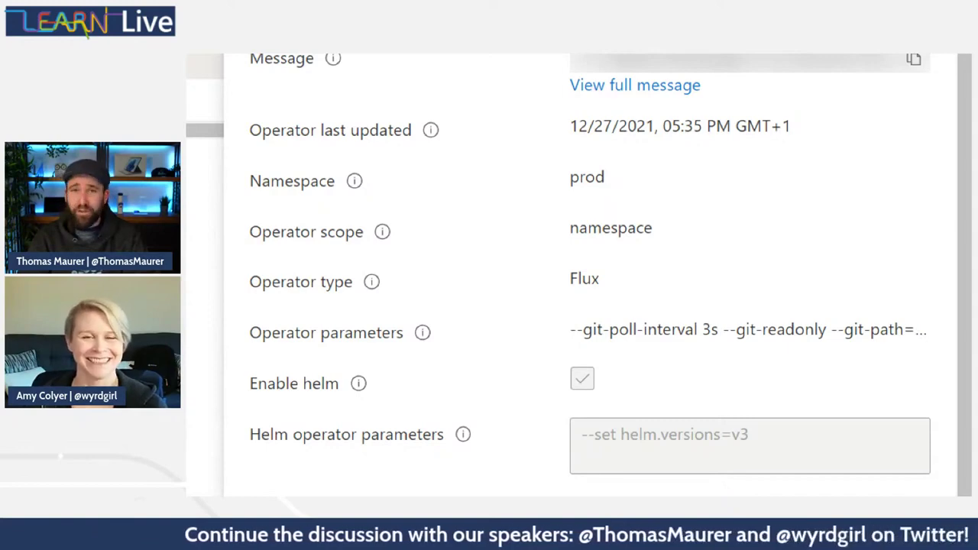
{"action": "scroll", "coordinate": [580, 275], "scroll_direction": "down", "scroll_amount": 3}
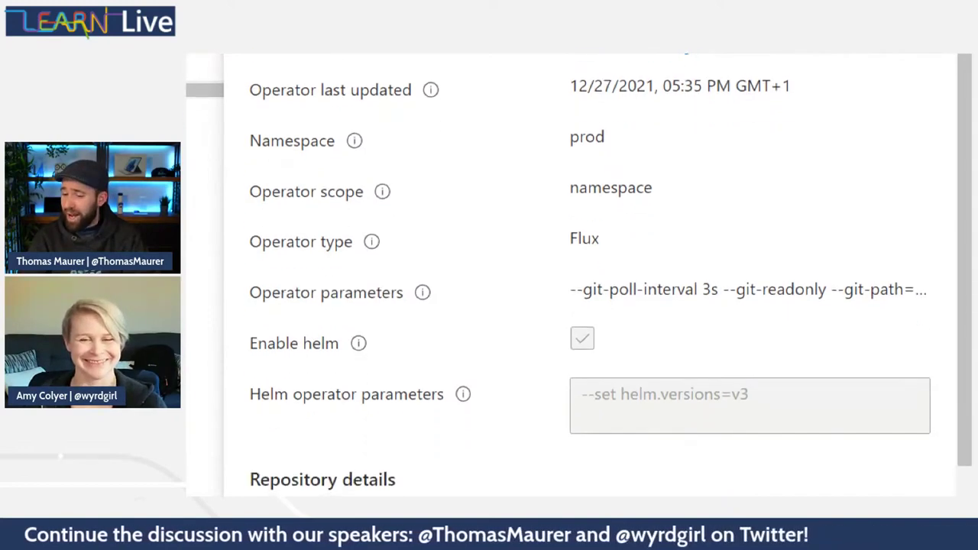
{"action": "scroll", "coordinate": [580, 275], "scroll_direction": "up", "scroll_amount": 1}
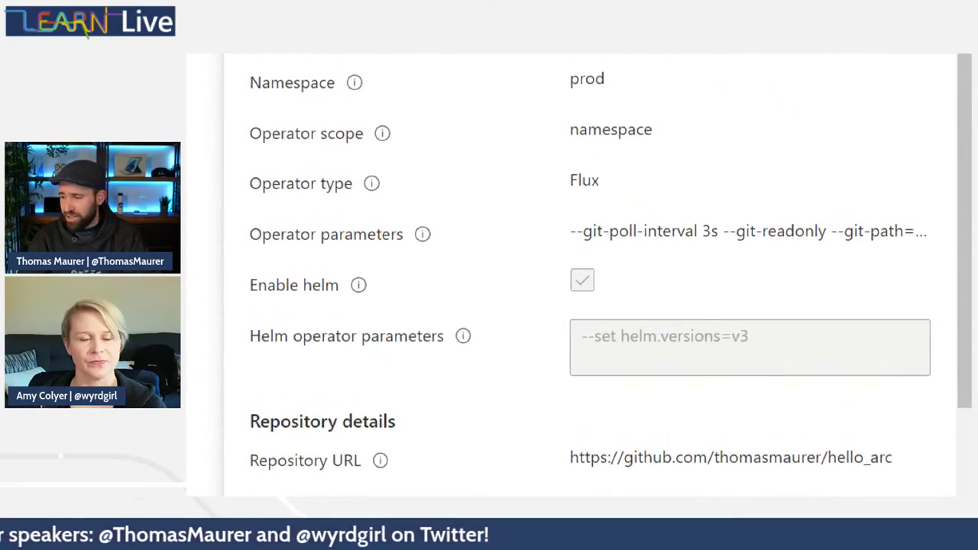
{"action": "scroll", "coordinate": [581, 275], "scroll_direction": "up", "scroll_amount": 2}
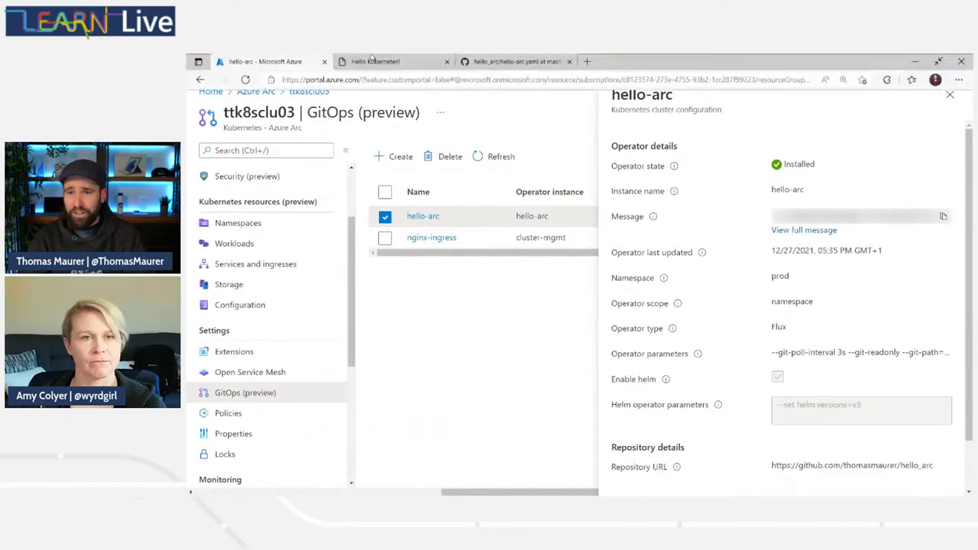
View the Hello Kubernetes page of the deployed application and highlight its greeting message.
{"action": "left_click", "coordinate": [388, 62]}
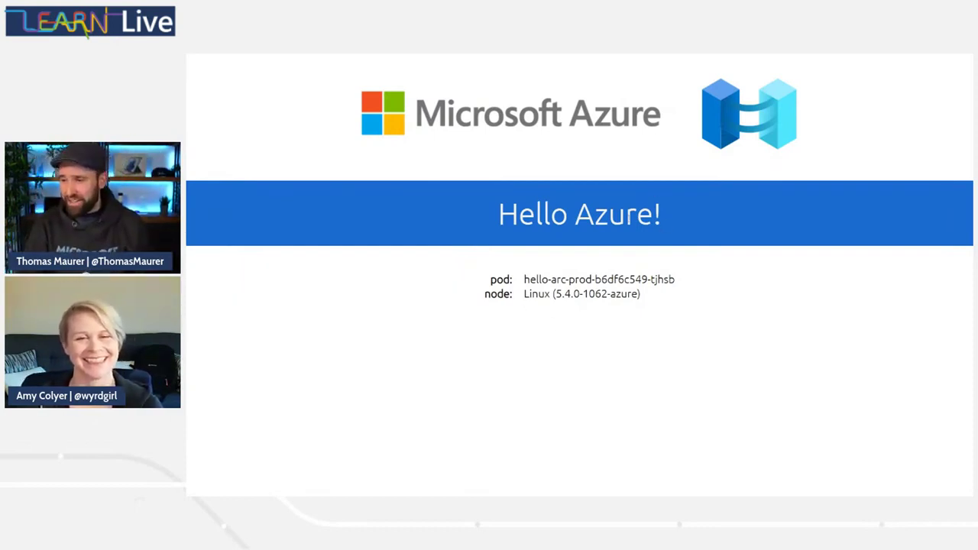
{"action": "mouse_move", "coordinate": [683, 220]}
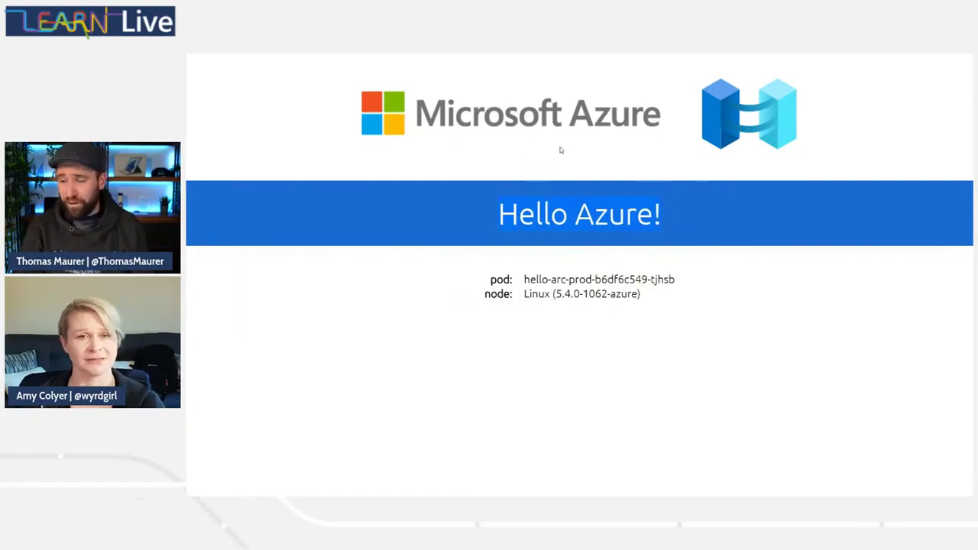
Switch to hello-arc.yaml in the hello_arc GitHub repository, review the Helm release definition and highlight the MESSAGE environment name and value.
{"action": "mouse_move", "coordinate": [481, 57]}
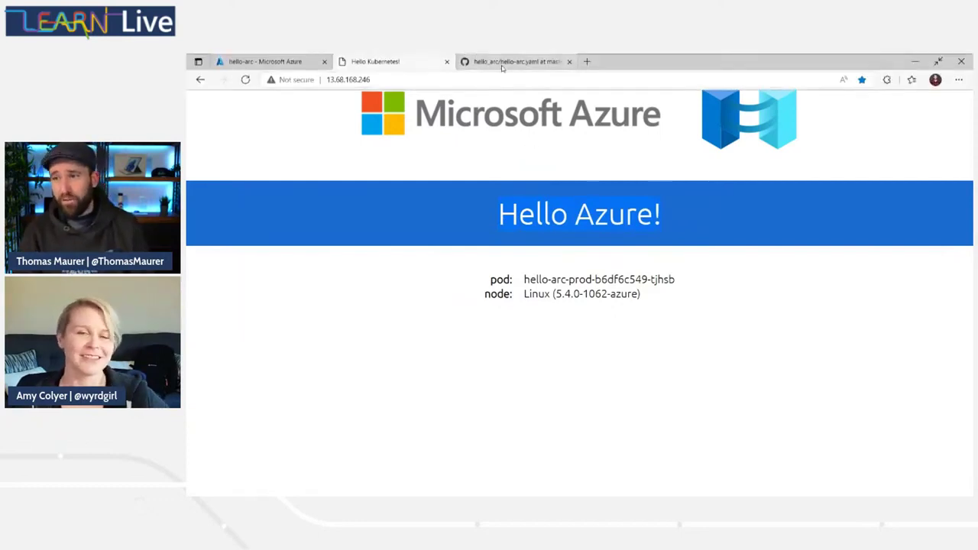
{"action": "left_click", "coordinate": [502, 64]}
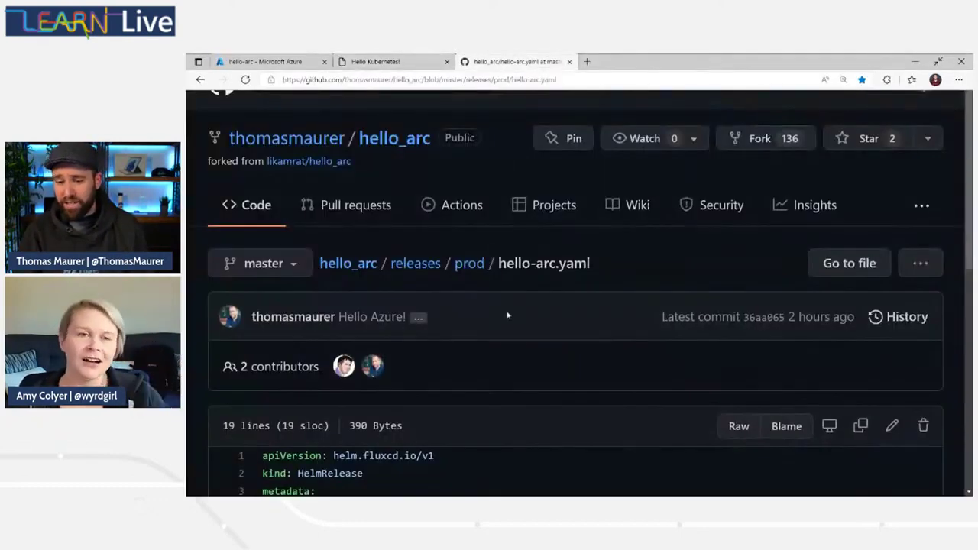
{"action": "scroll", "coordinate": [507, 315], "scroll_direction": "down", "scroll_amount": 3}
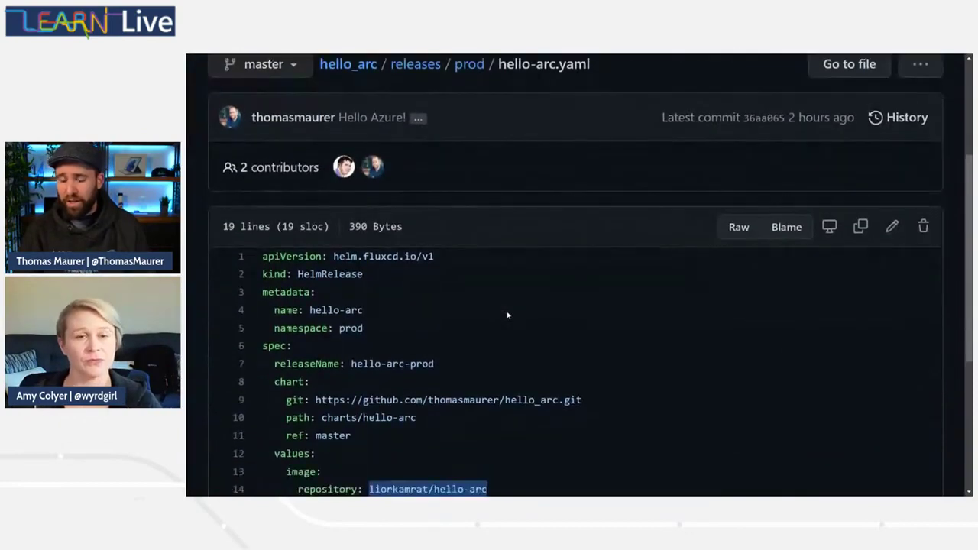
{"action": "scroll", "coordinate": [507, 314], "scroll_direction": "down", "scroll_amount": 4}
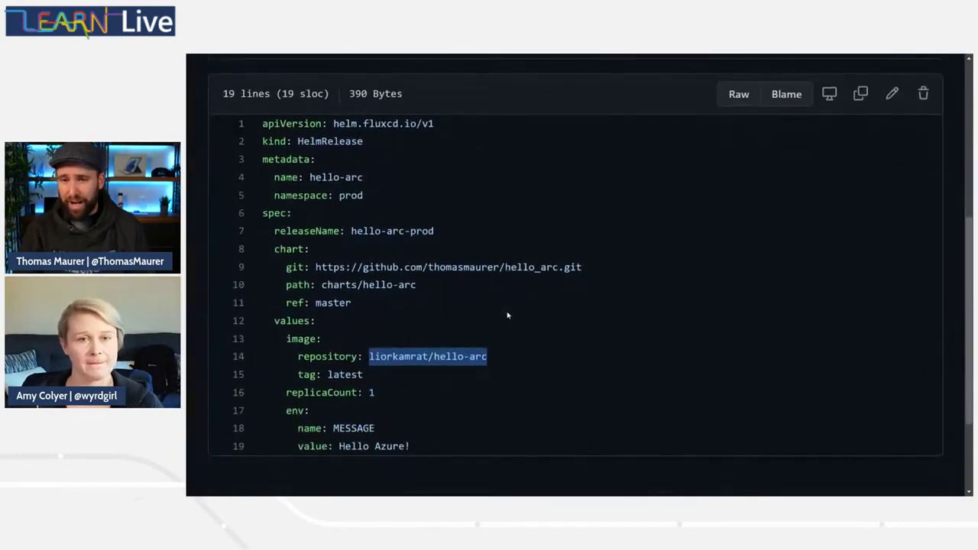
{"action": "scroll", "coordinate": [507, 315], "scroll_direction": "up", "scroll_amount": 1}
{"action": "scroll", "coordinate": [506, 314], "scroll_direction": "down", "scroll_amount": 1}
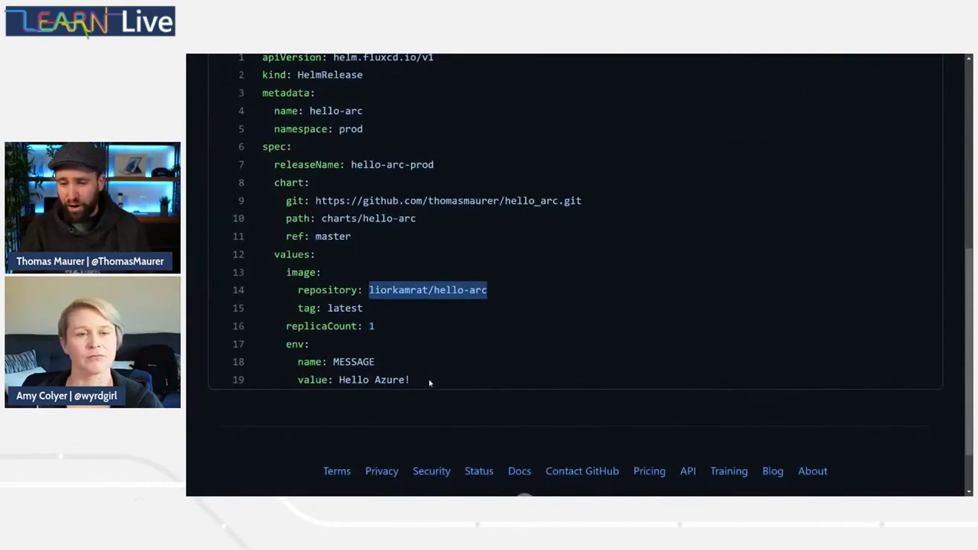
{"action": "left_click_drag", "start_coordinate": [430, 380], "coordinate": [297, 365]}
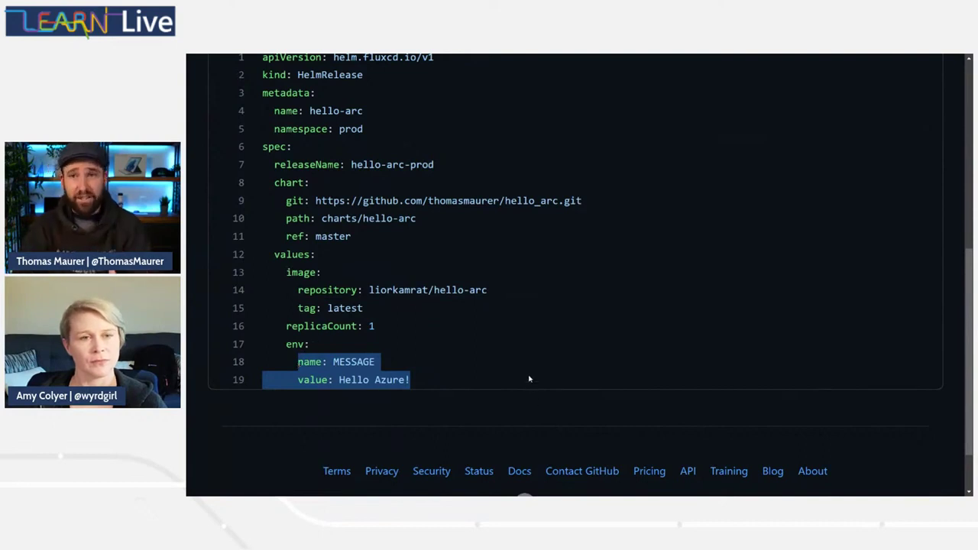
Open hello-arc.yaml for editing and change the MESSAGE environment value to "Hello Learn Live!".
{"action": "scroll", "coordinate": [588, 366], "scroll_direction": "up", "scroll_amount": 2}
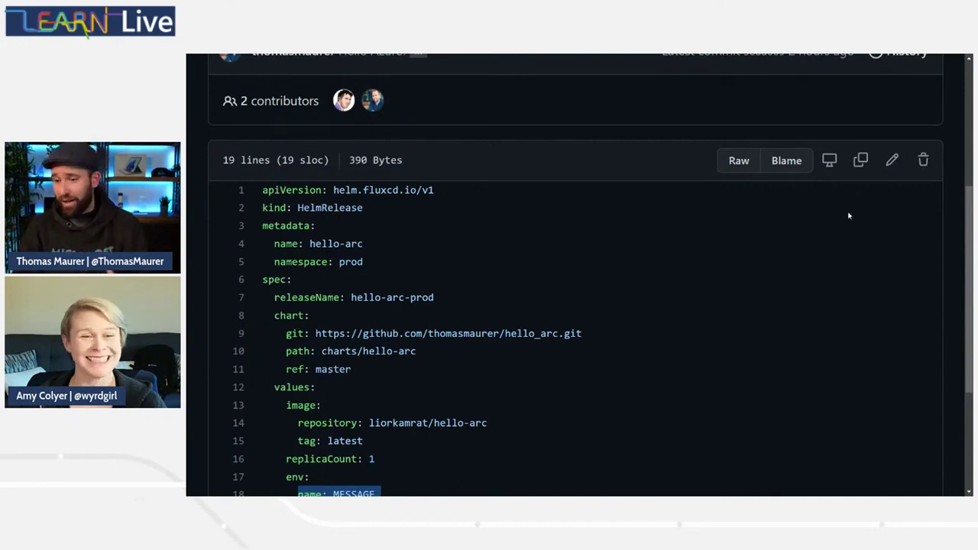
{"action": "scroll", "coordinate": [643, 267], "scroll_direction": "down", "scroll_amount": 1}
{"action": "scroll", "coordinate": [643, 267], "scroll_direction": "down", "scroll_amount": 1}
{"action": "scroll", "coordinate": [866, 158], "scroll_direction": "up", "scroll_amount": 1}
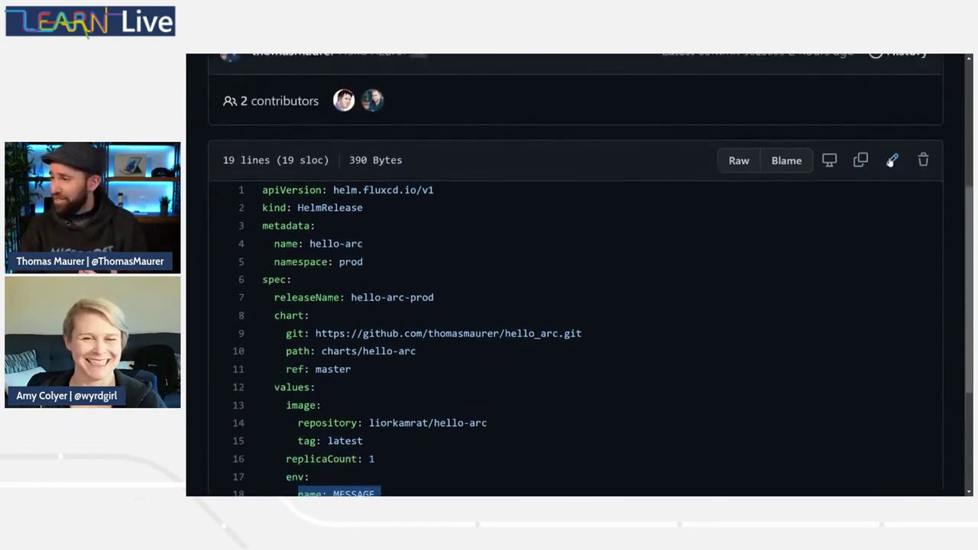
{"action": "left_click", "coordinate": [891, 160]}
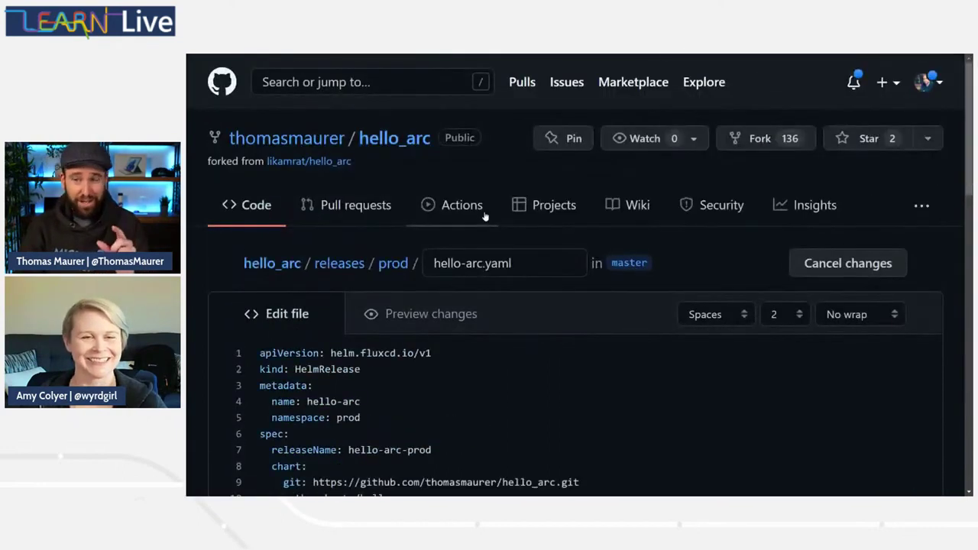
{"action": "scroll", "coordinate": [427, 414], "scroll_direction": "down", "scroll_amount": 4}
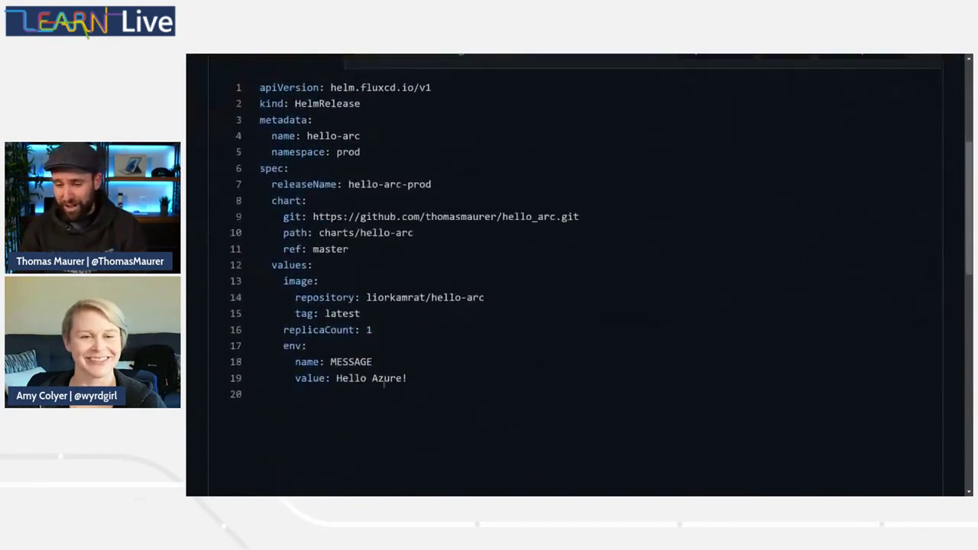
{"action": "left_click_drag", "start_coordinate": [372, 378], "coordinate": [404, 379]}
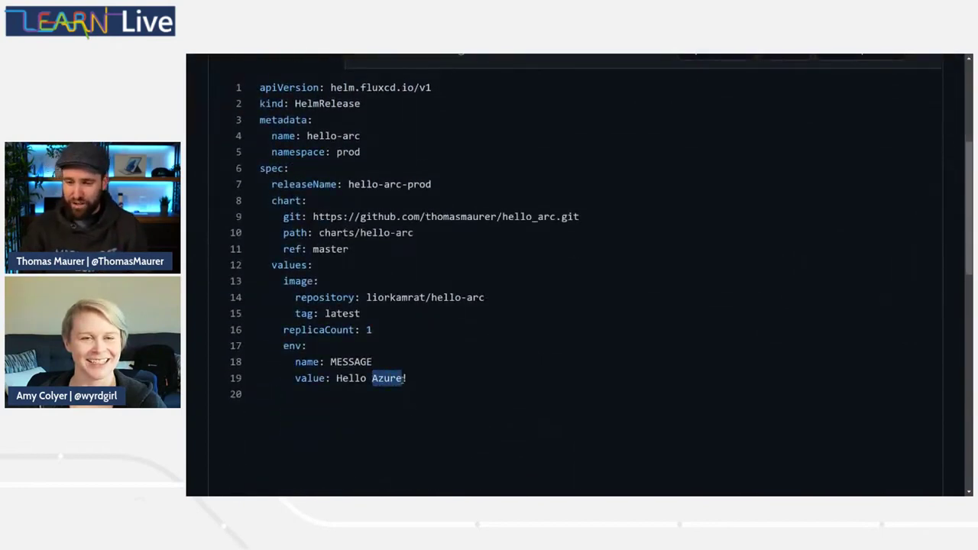
{"action": "type", "text": "Live"}
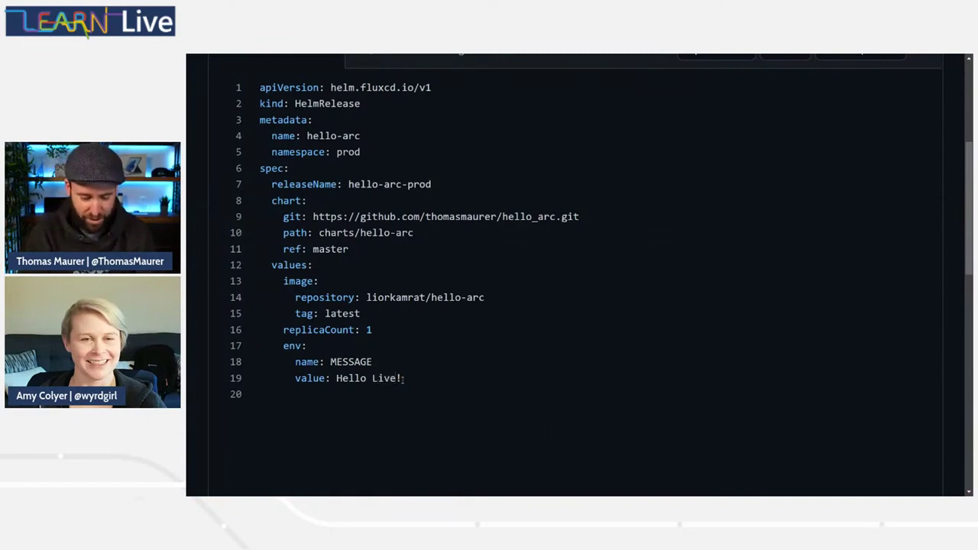
{"action": "key", "text": "BackSpace"}
{"action": "key", "text": "BackSpace"}
{"action": "key", "text": "BackSpace"}
{"action": "type", "text": "earn "}
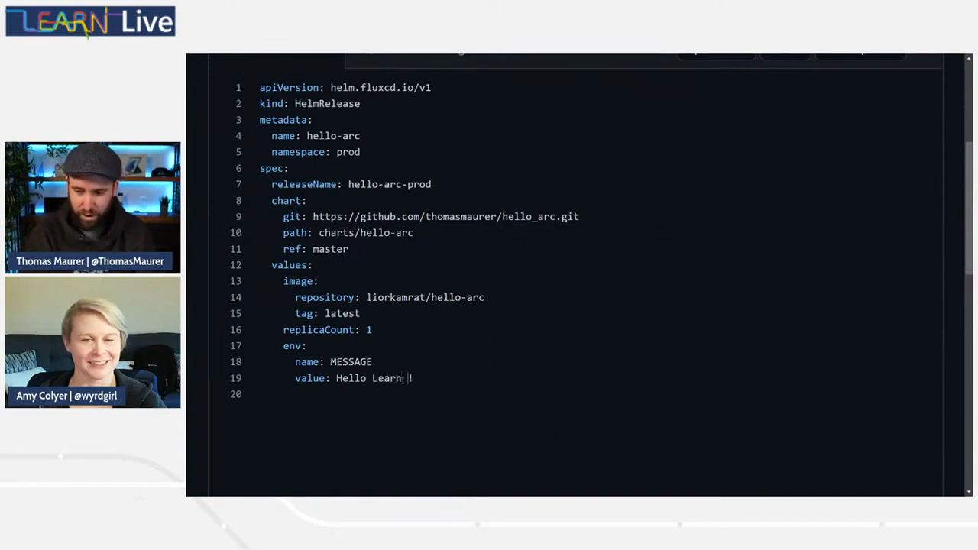
{"action": "type", "text": "Live"}
Commit the file directly to the master branch, copying "Hello Learn Live!" from the file as both commit message and extended description.
{"action": "scroll", "coordinate": [425, 380], "scroll_direction": "down", "scroll_amount": 10}
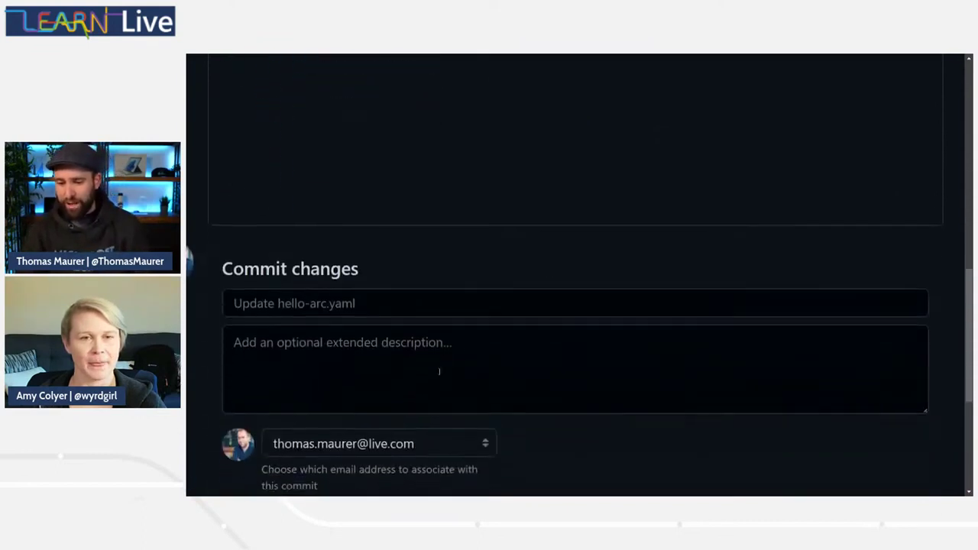
{"action": "left_click", "coordinate": [354, 300]}
{"action": "scroll", "coordinate": [353, 300], "scroll_direction": "up", "scroll_amount": 8}
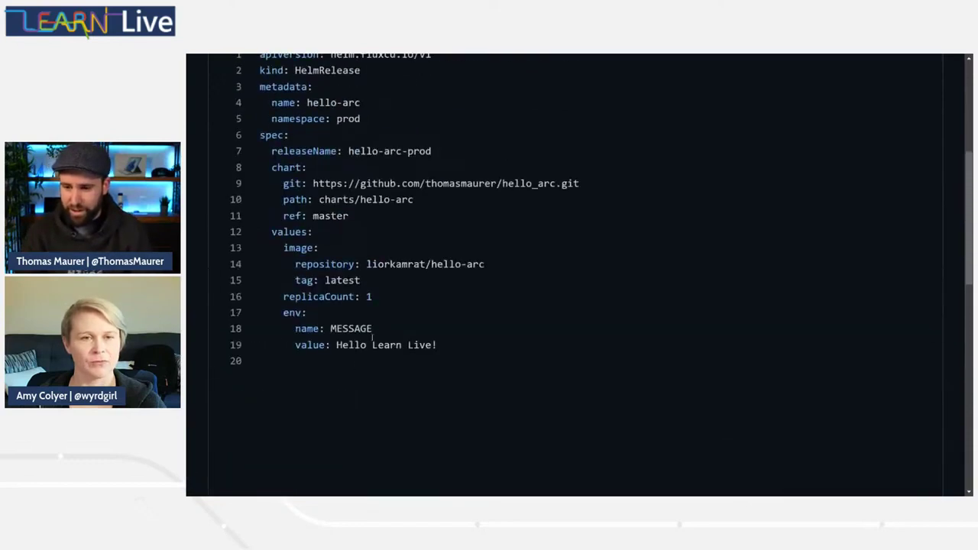
{"action": "left_click_drag", "start_coordinate": [336, 345], "coordinate": [437, 344]}
{"action": "key", "text": "ctrl+c"}
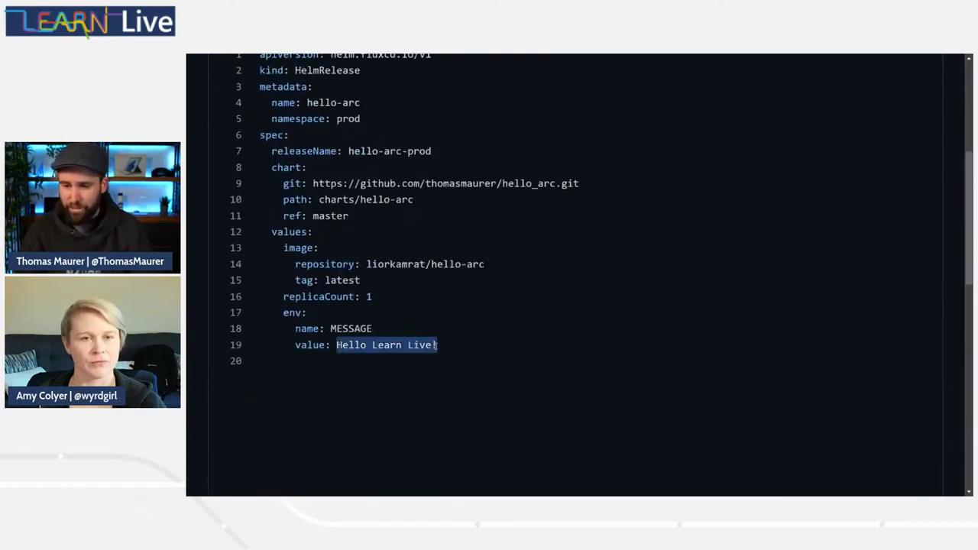
{"action": "scroll", "coordinate": [437, 344], "scroll_direction": "down", "scroll_amount": 10}
{"action": "left_click", "coordinate": [328, 183]}
{"action": "key", "text": "ctrl+v"}
{"action": "left_click", "coordinate": [329, 253]}
{"action": "key", "text": "ctrl+v"}
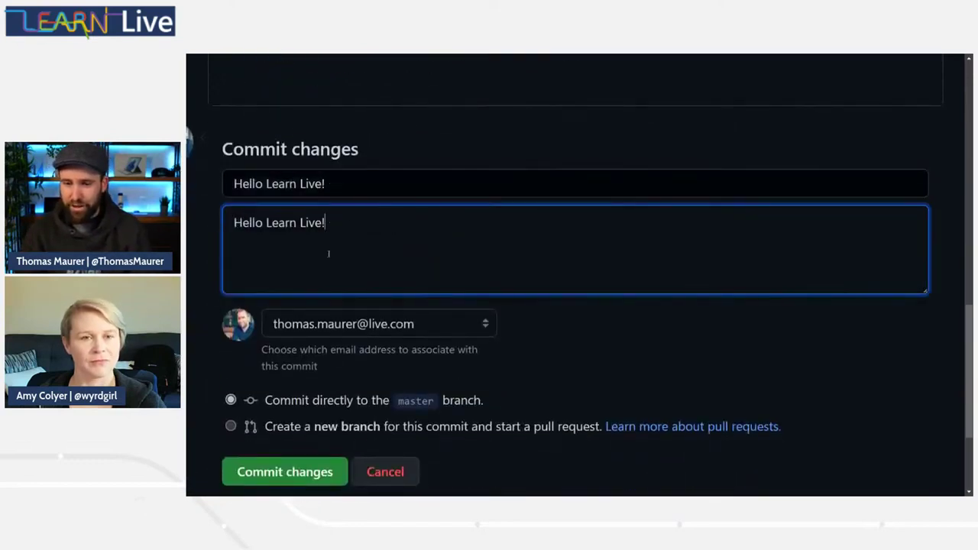
{"action": "scroll", "coordinate": [390, 327], "scroll_direction": "down", "scroll_amount": 1}
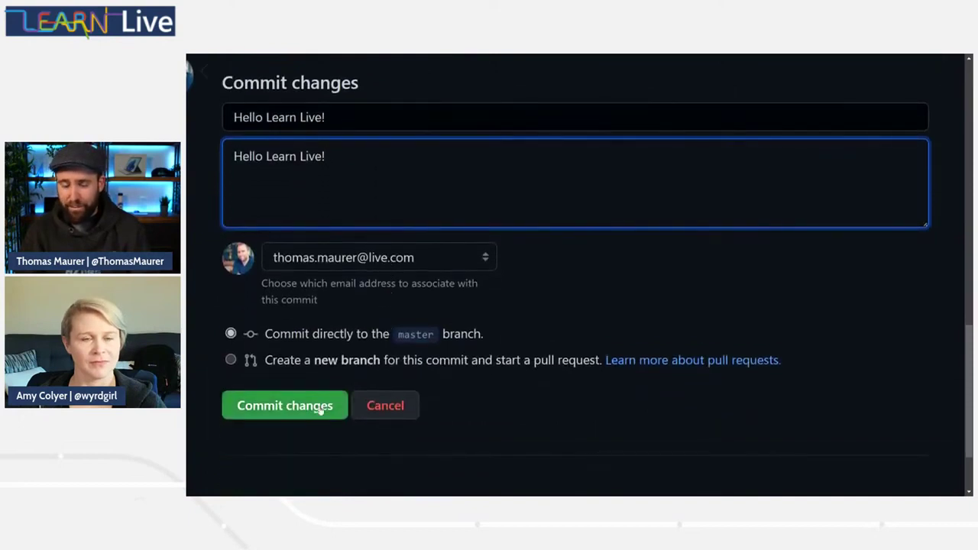
{"action": "left_click", "coordinate": [319, 411]}
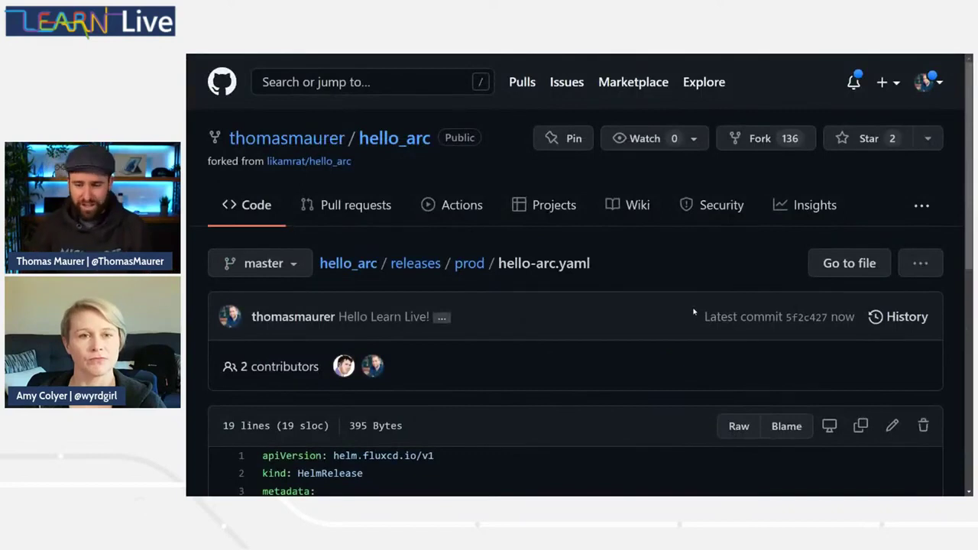
Revisit the hello-arc GitOps configuration in the Azure portal and reload the Hello Kubernetes page to check the deployed greeting.
{"action": "mouse_move", "coordinate": [407, 55]}
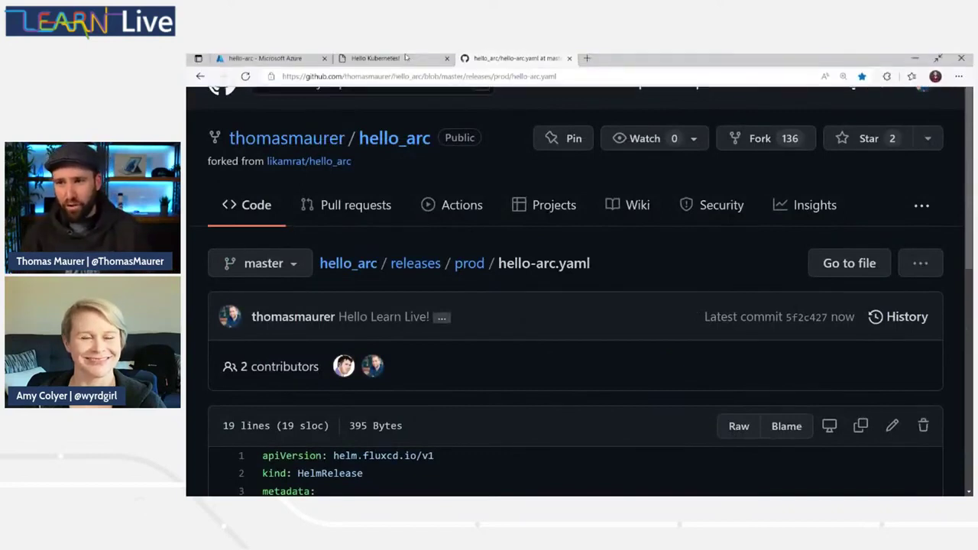
{"action": "left_click", "coordinate": [293, 64]}
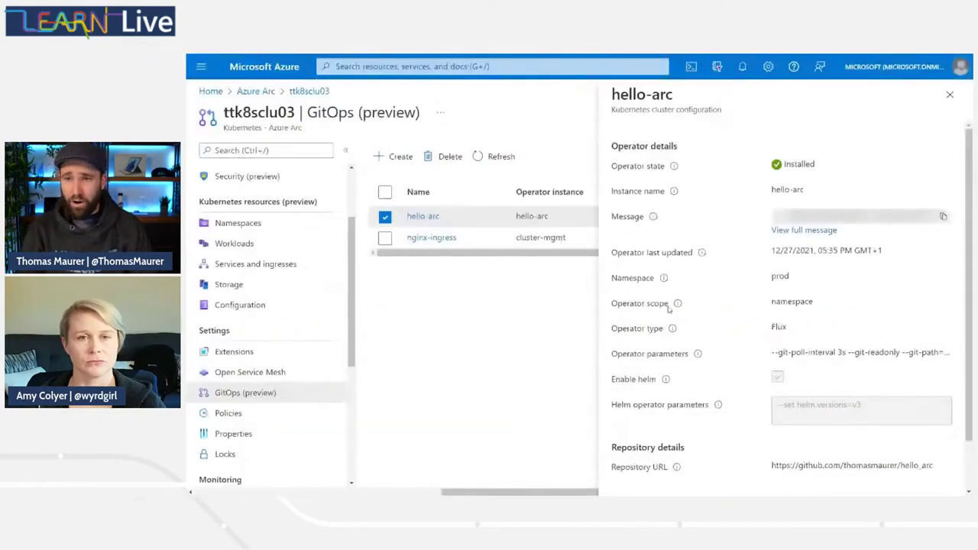
{"action": "left_click", "coordinate": [393, 61]}
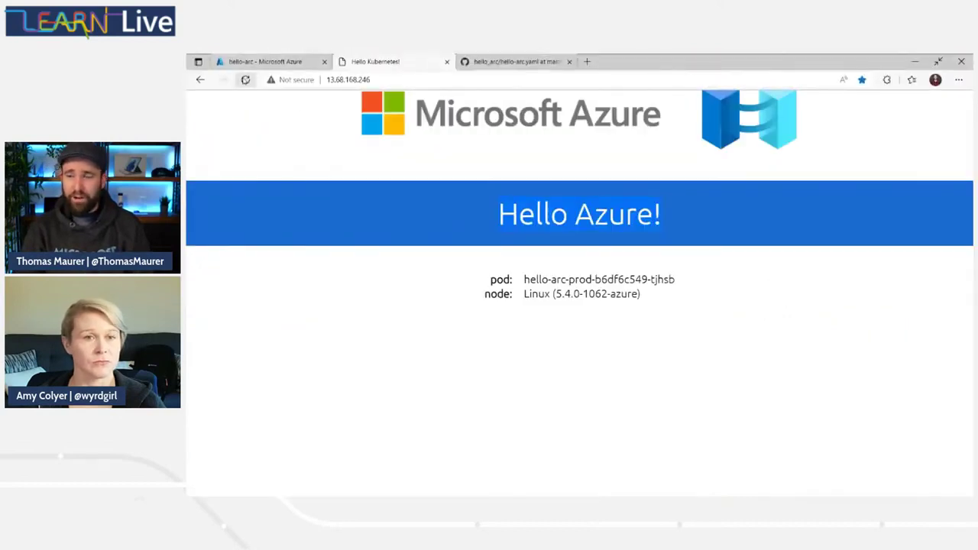
{"action": "left_click", "coordinate": [245, 80]}
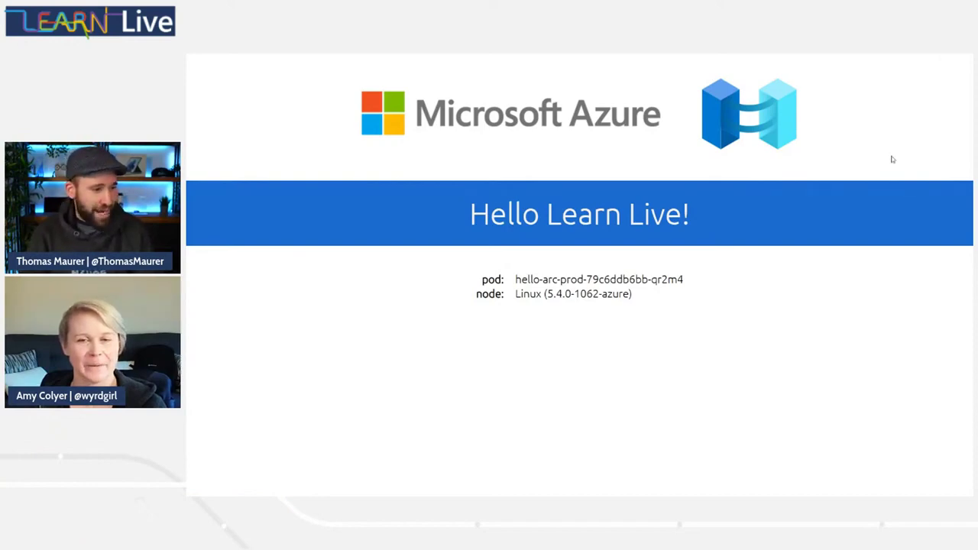
Switch to the Microsoft Learn unit and review the inventory data section and the table of Azure Arc enabled Kubernetes agents.
{"action": "key", "text": "alt+Tab"}
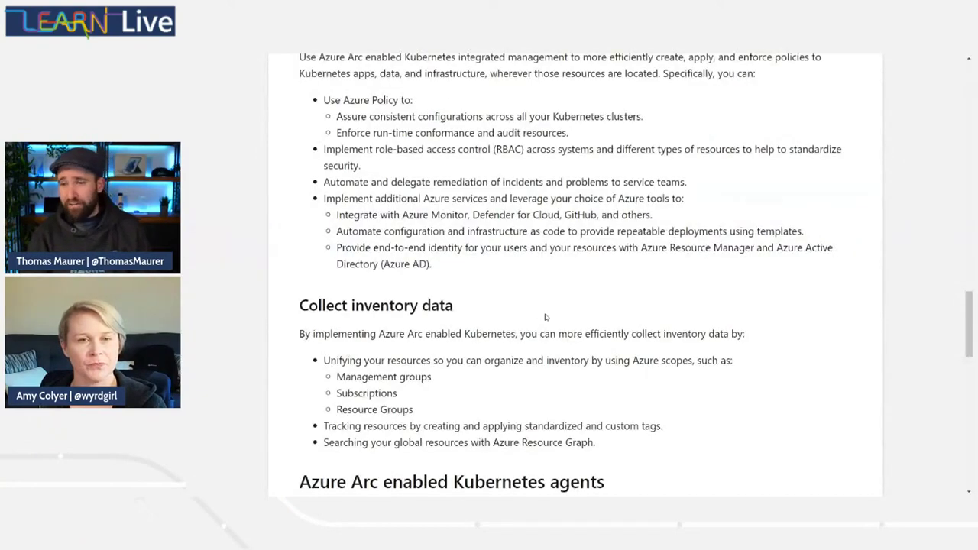
{"action": "scroll", "coordinate": [544, 314], "scroll_direction": "down", "scroll_amount": 3}
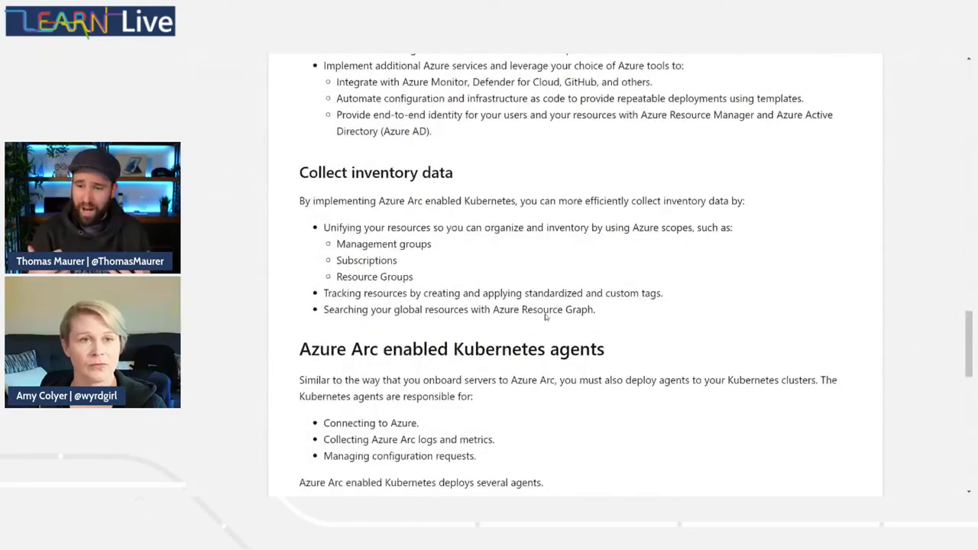
{"action": "scroll", "coordinate": [578, 324], "scroll_direction": "down", "scroll_amount": 7}
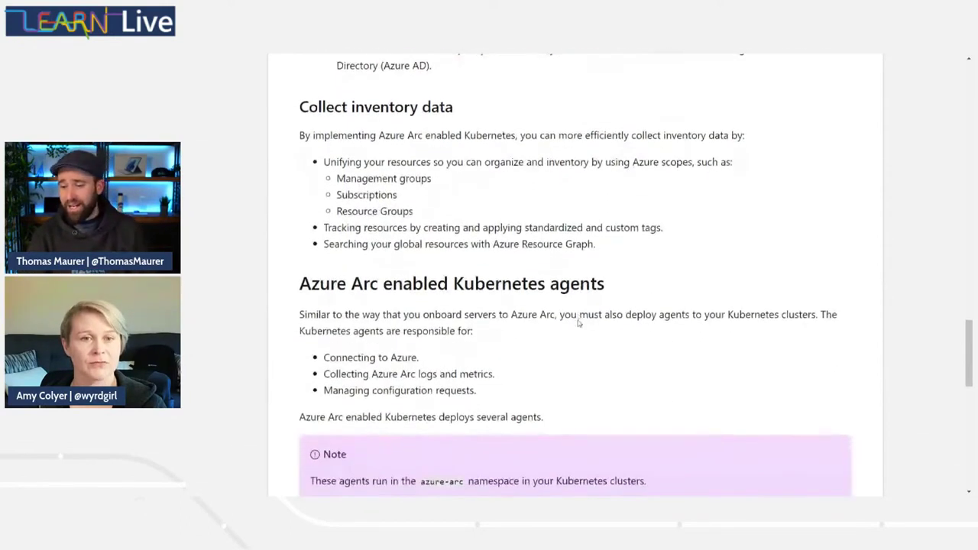
{"action": "scroll", "coordinate": [578, 323], "scroll_direction": "down", "scroll_amount": 8}
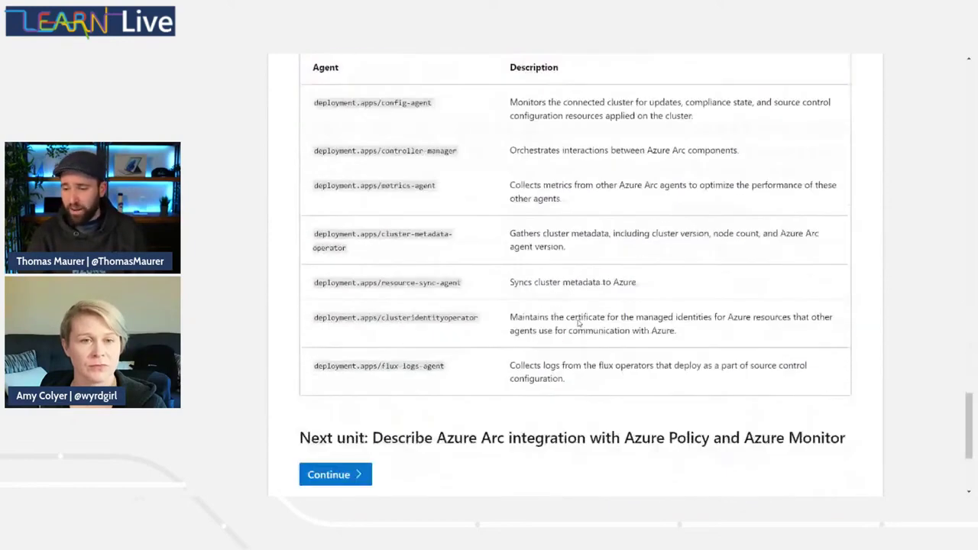